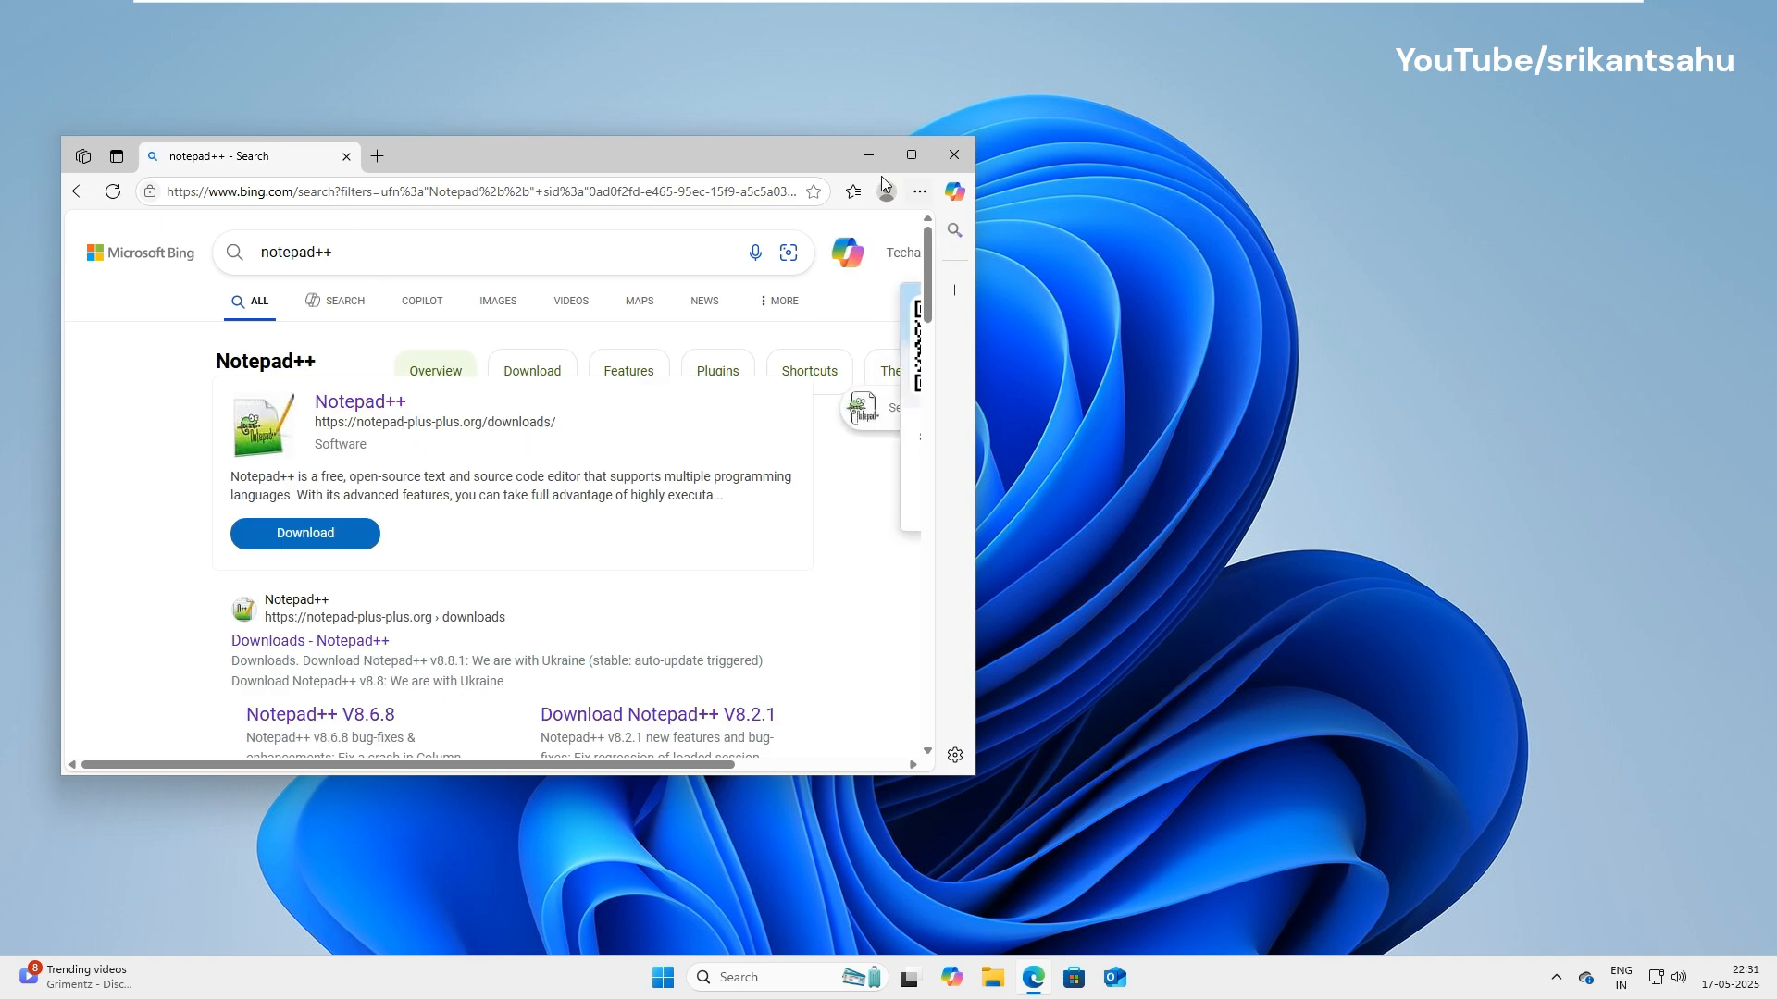
Open the notepad-plus-plus.org downloads page from Edge's search results and maximize the browser.
{"action": "left_click_drag", "start_coordinate": [772, 158], "coordinate": [956, 134]}
{"action": "scroll", "coordinate": [499, 671], "scroll_direction": "down", "scroll_amount": 2}
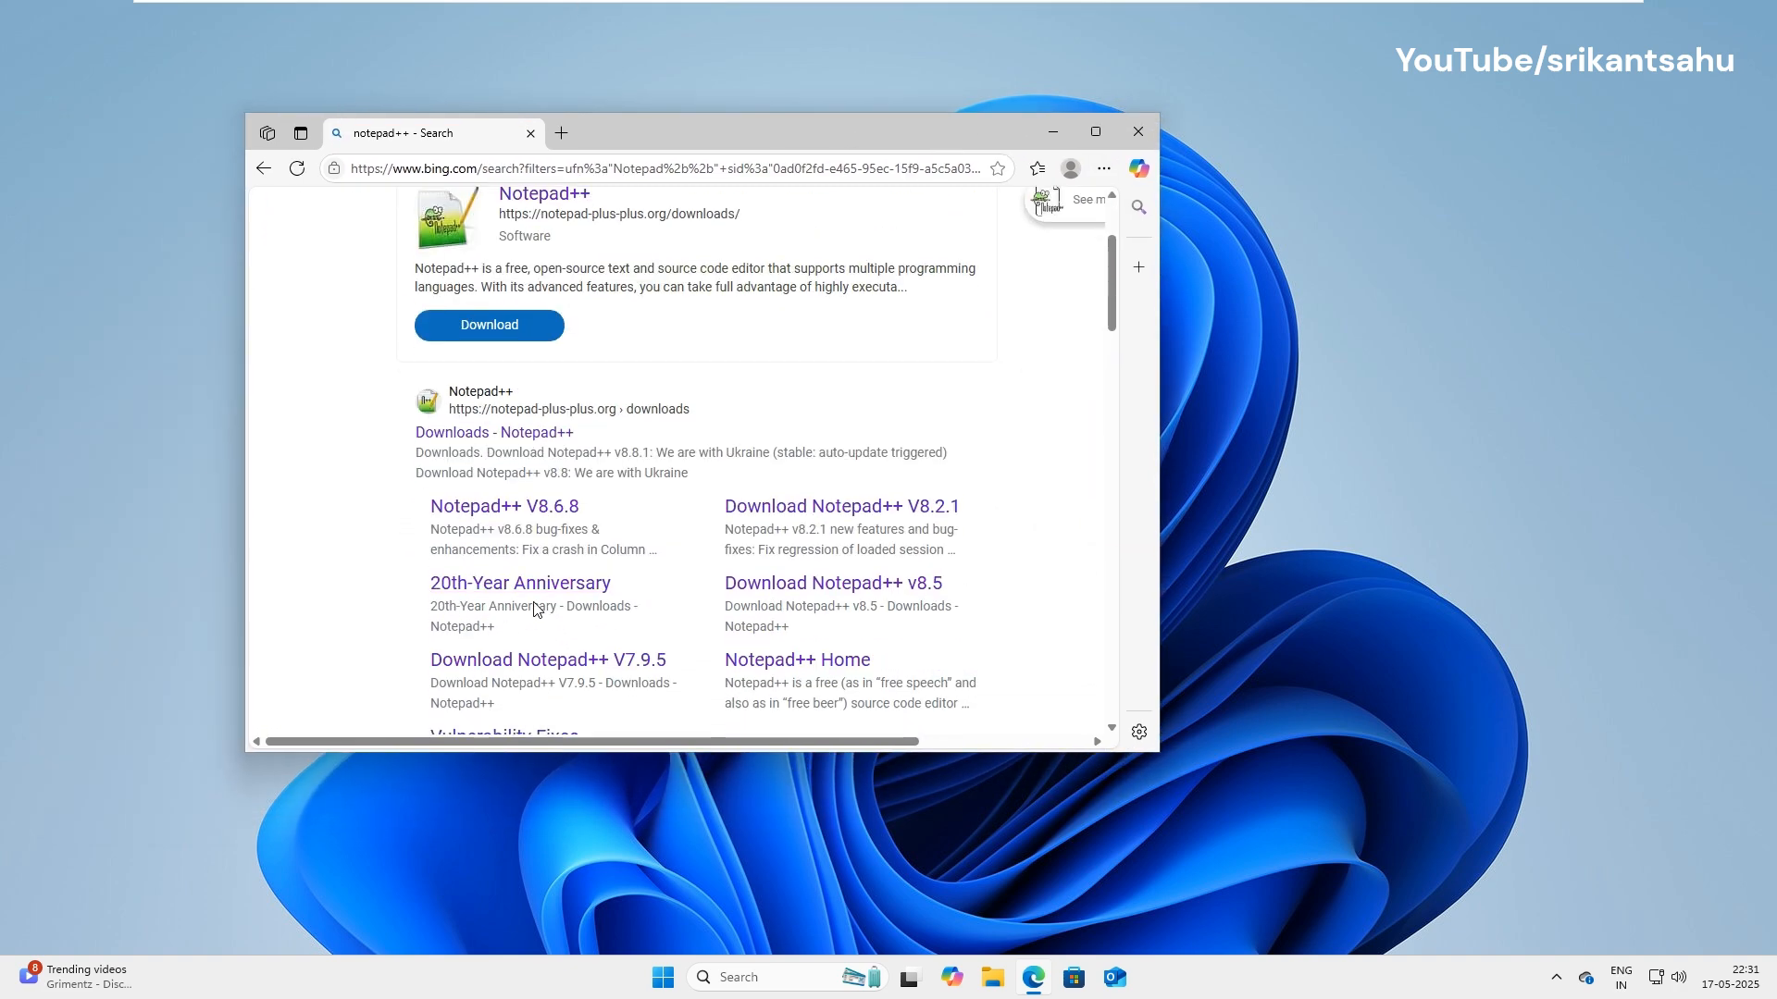
{"action": "left_click", "coordinate": [462, 426]}
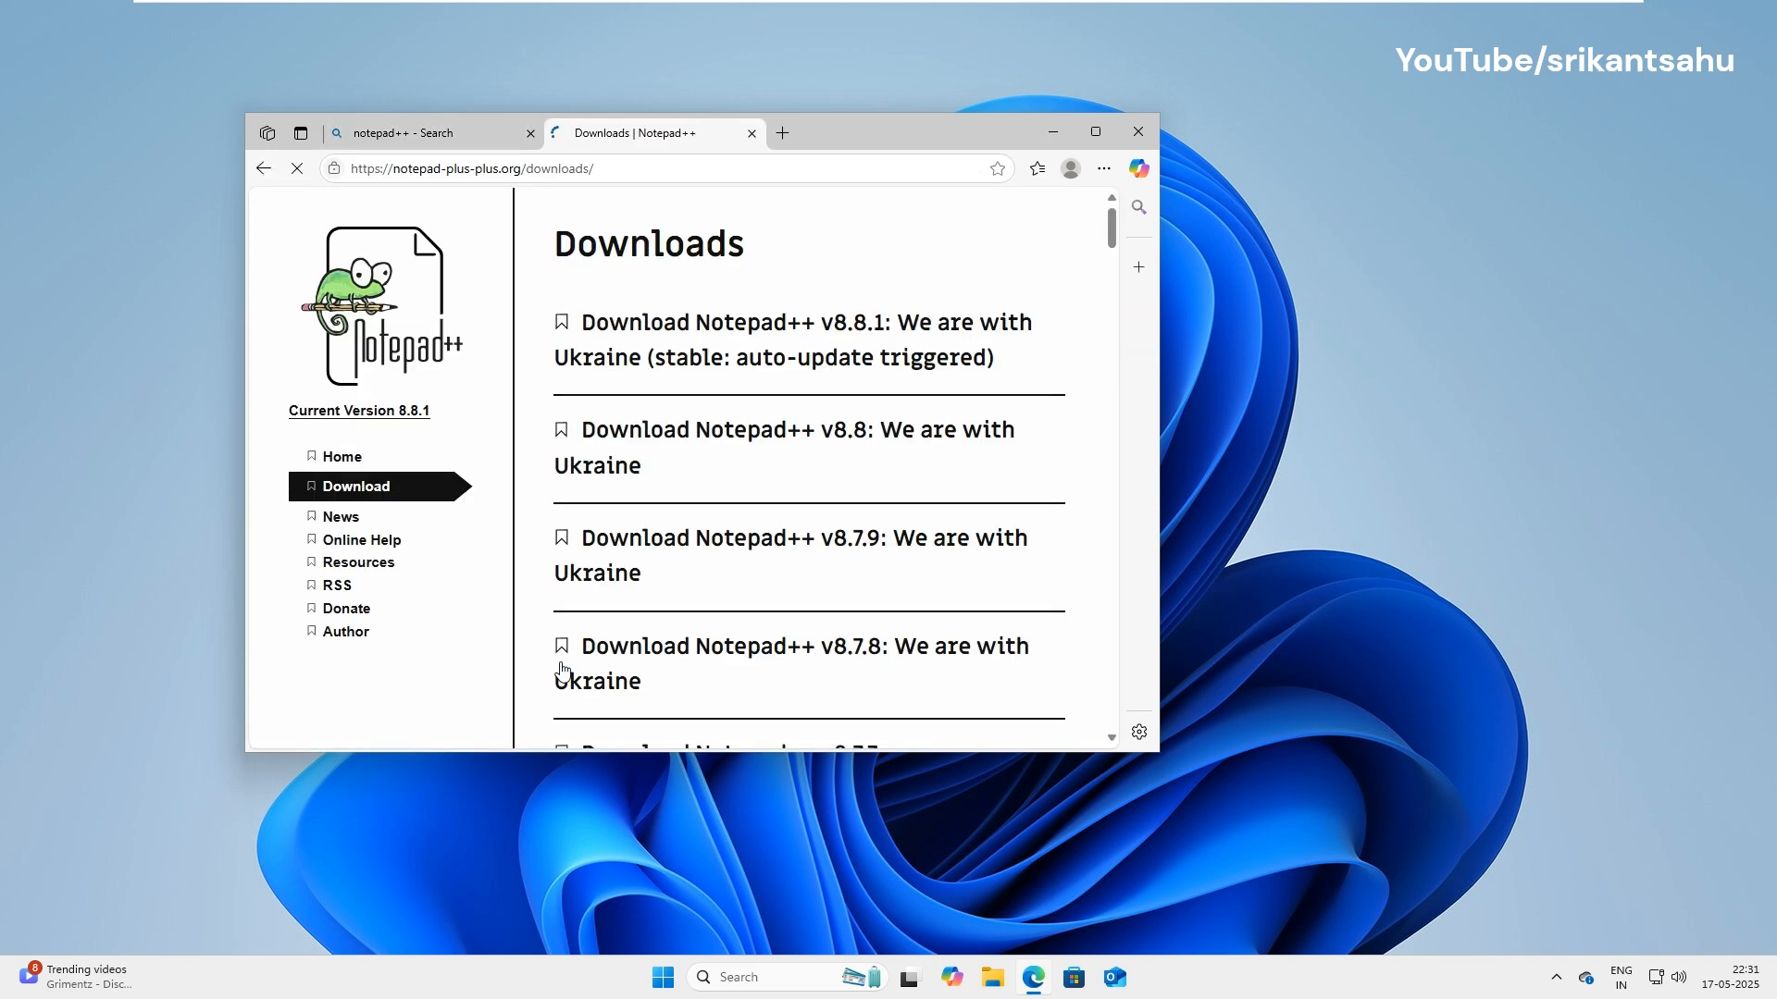
{"action": "left_click", "coordinate": [1111, 131]}
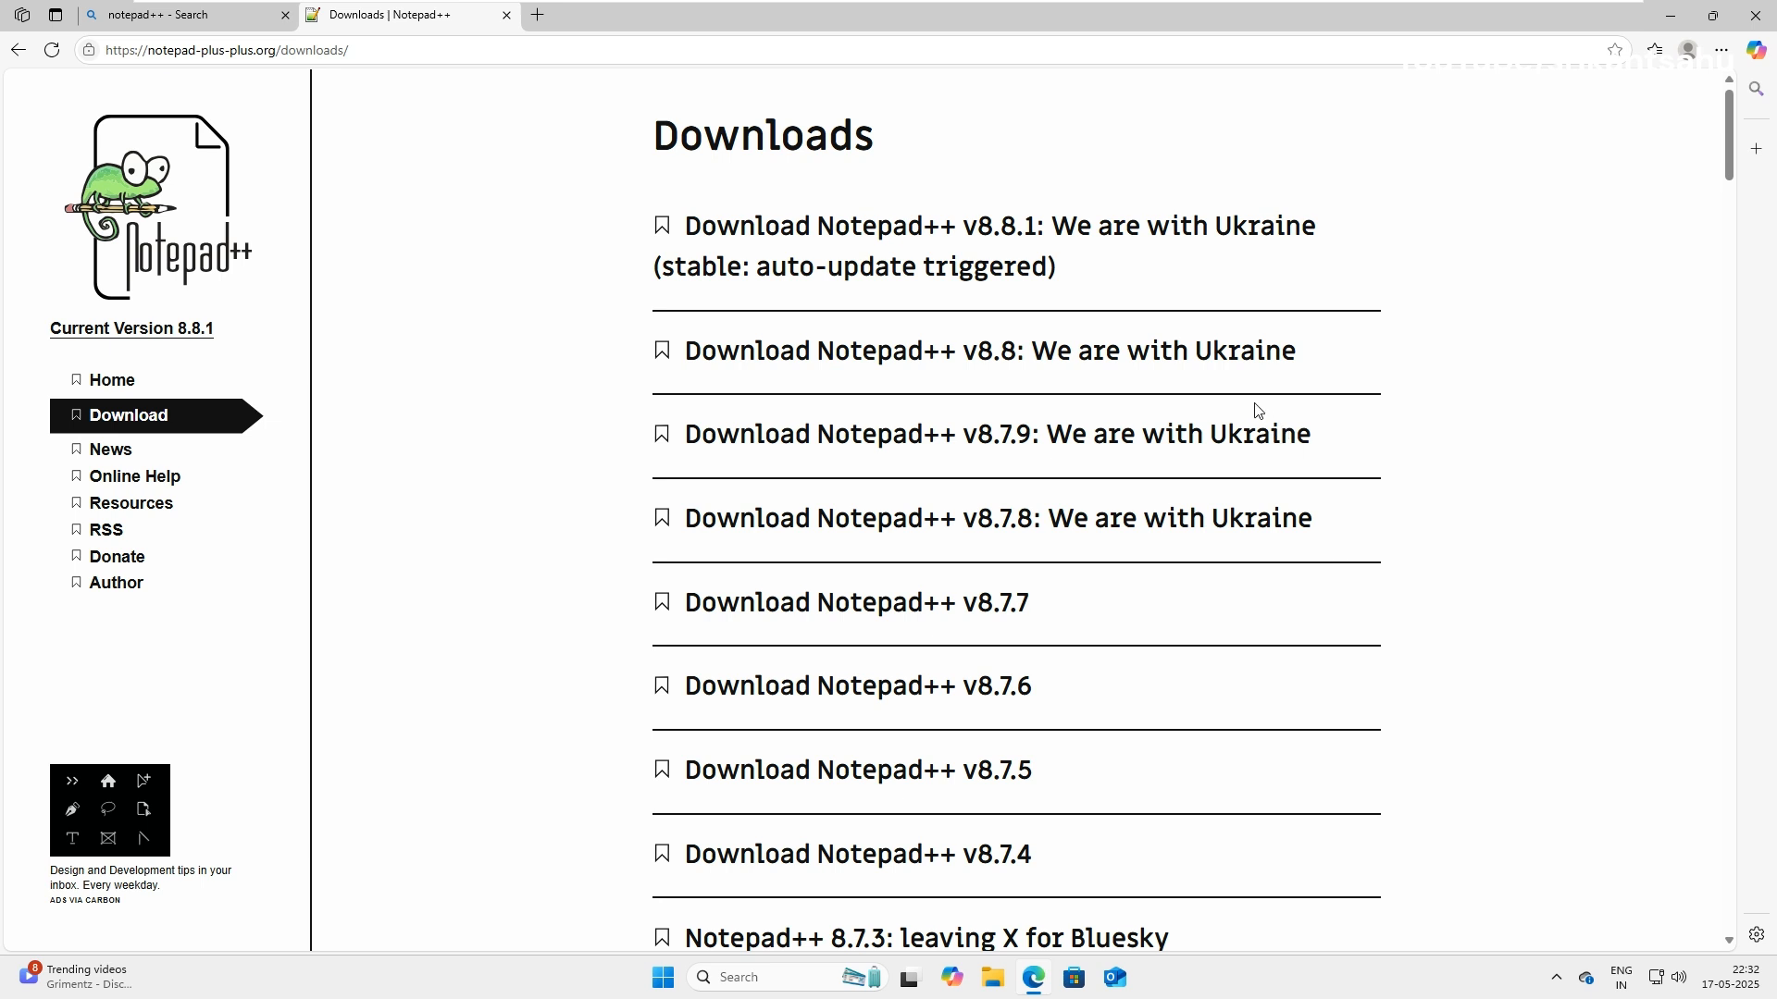
Download the Notepad++ v8.8 x64 installer and reveal npp.8.8.Installer.x64 in the Downloads folder.
{"action": "left_click", "coordinate": [775, 360]}
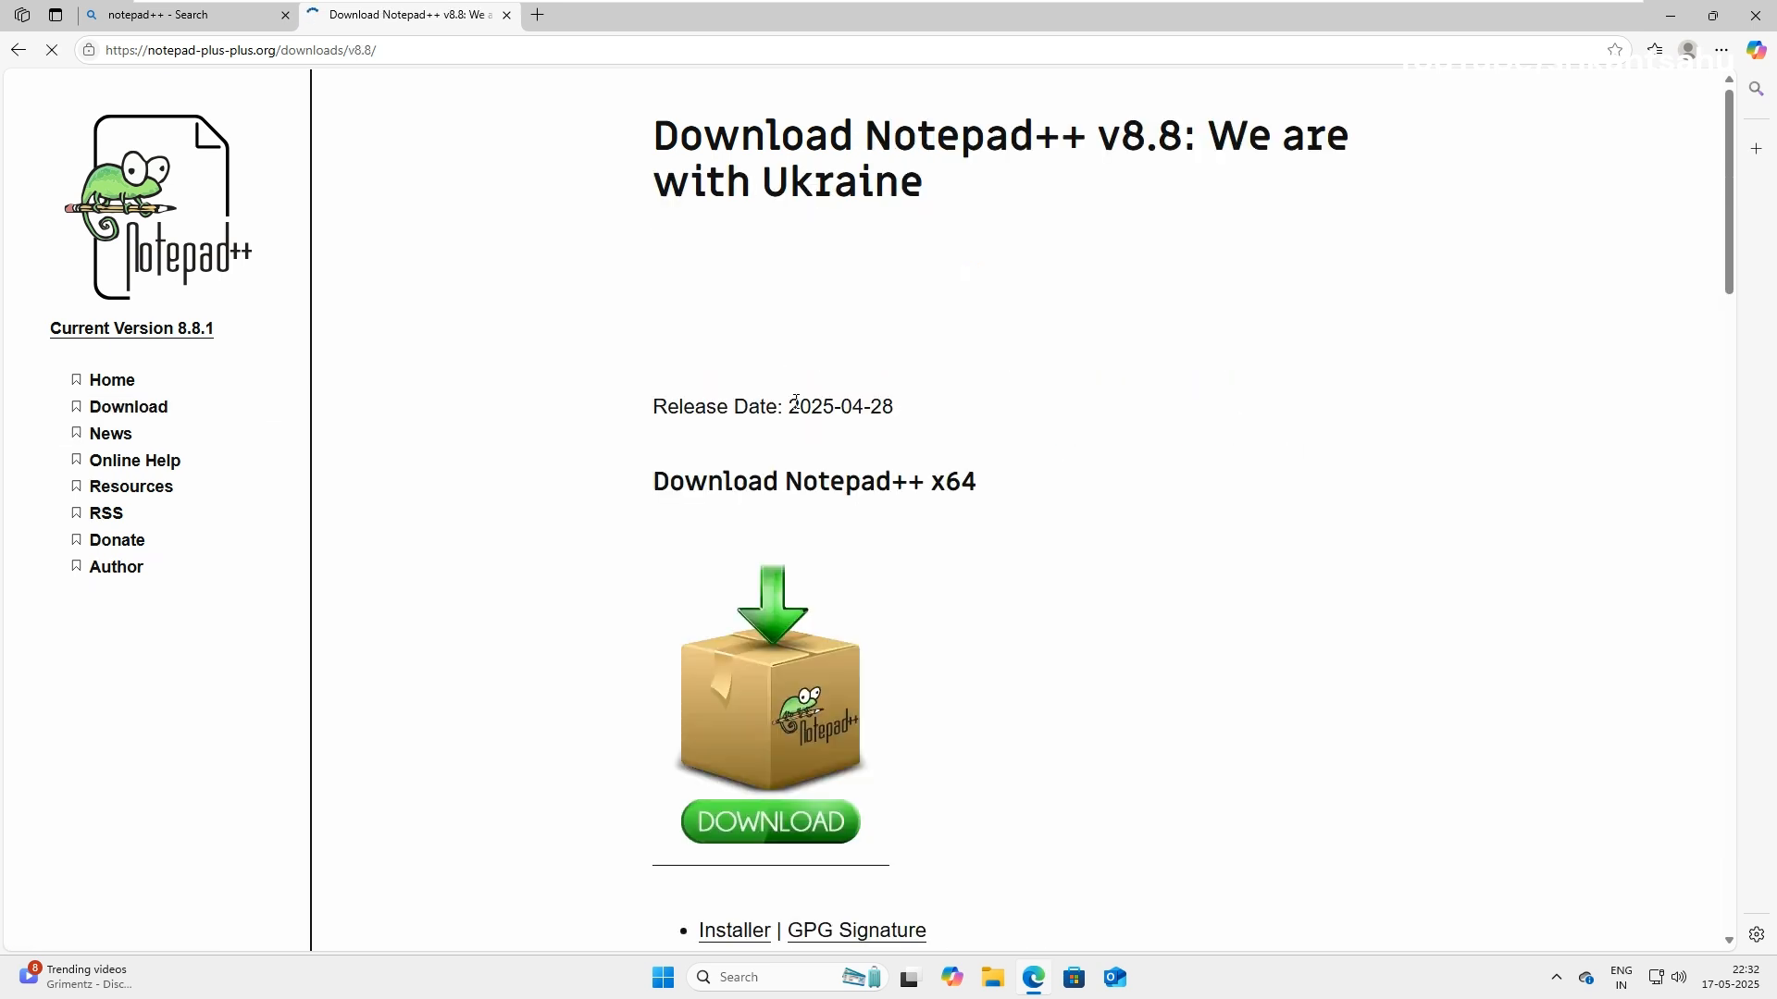
{"action": "scroll", "coordinate": [1033, 694], "scroll_direction": "down", "scroll_amount": 4}
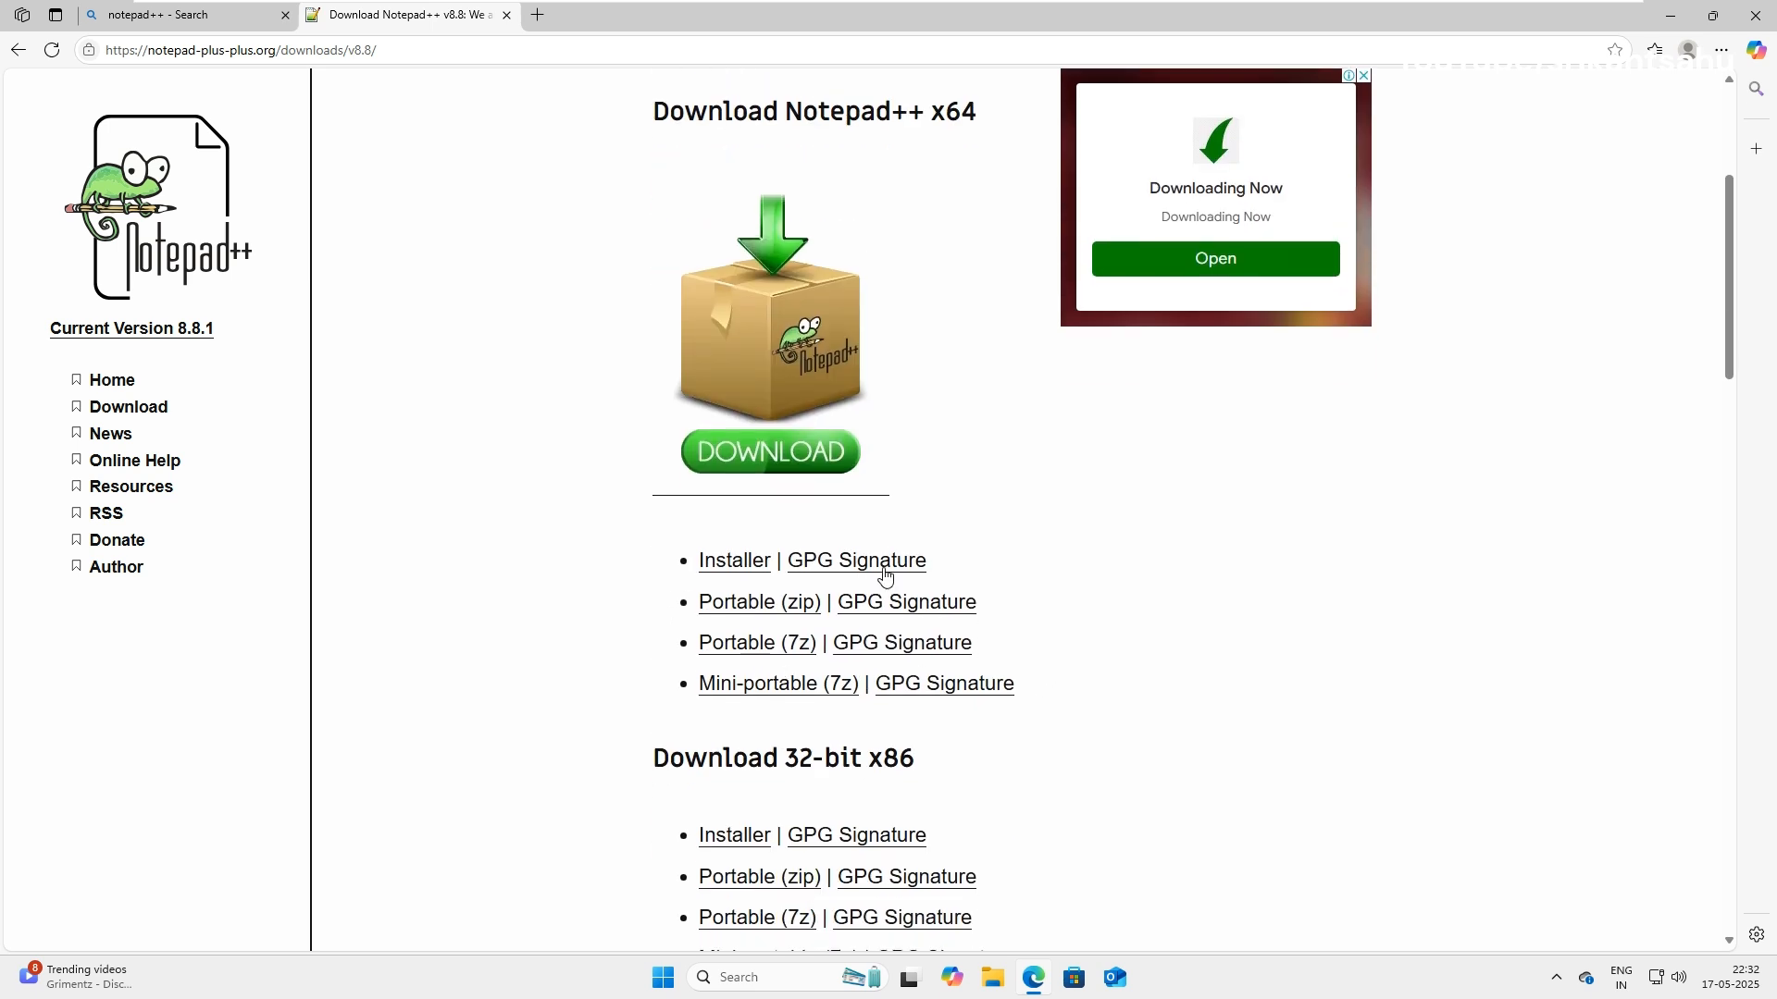
{"action": "left_click", "coordinate": [750, 457]}
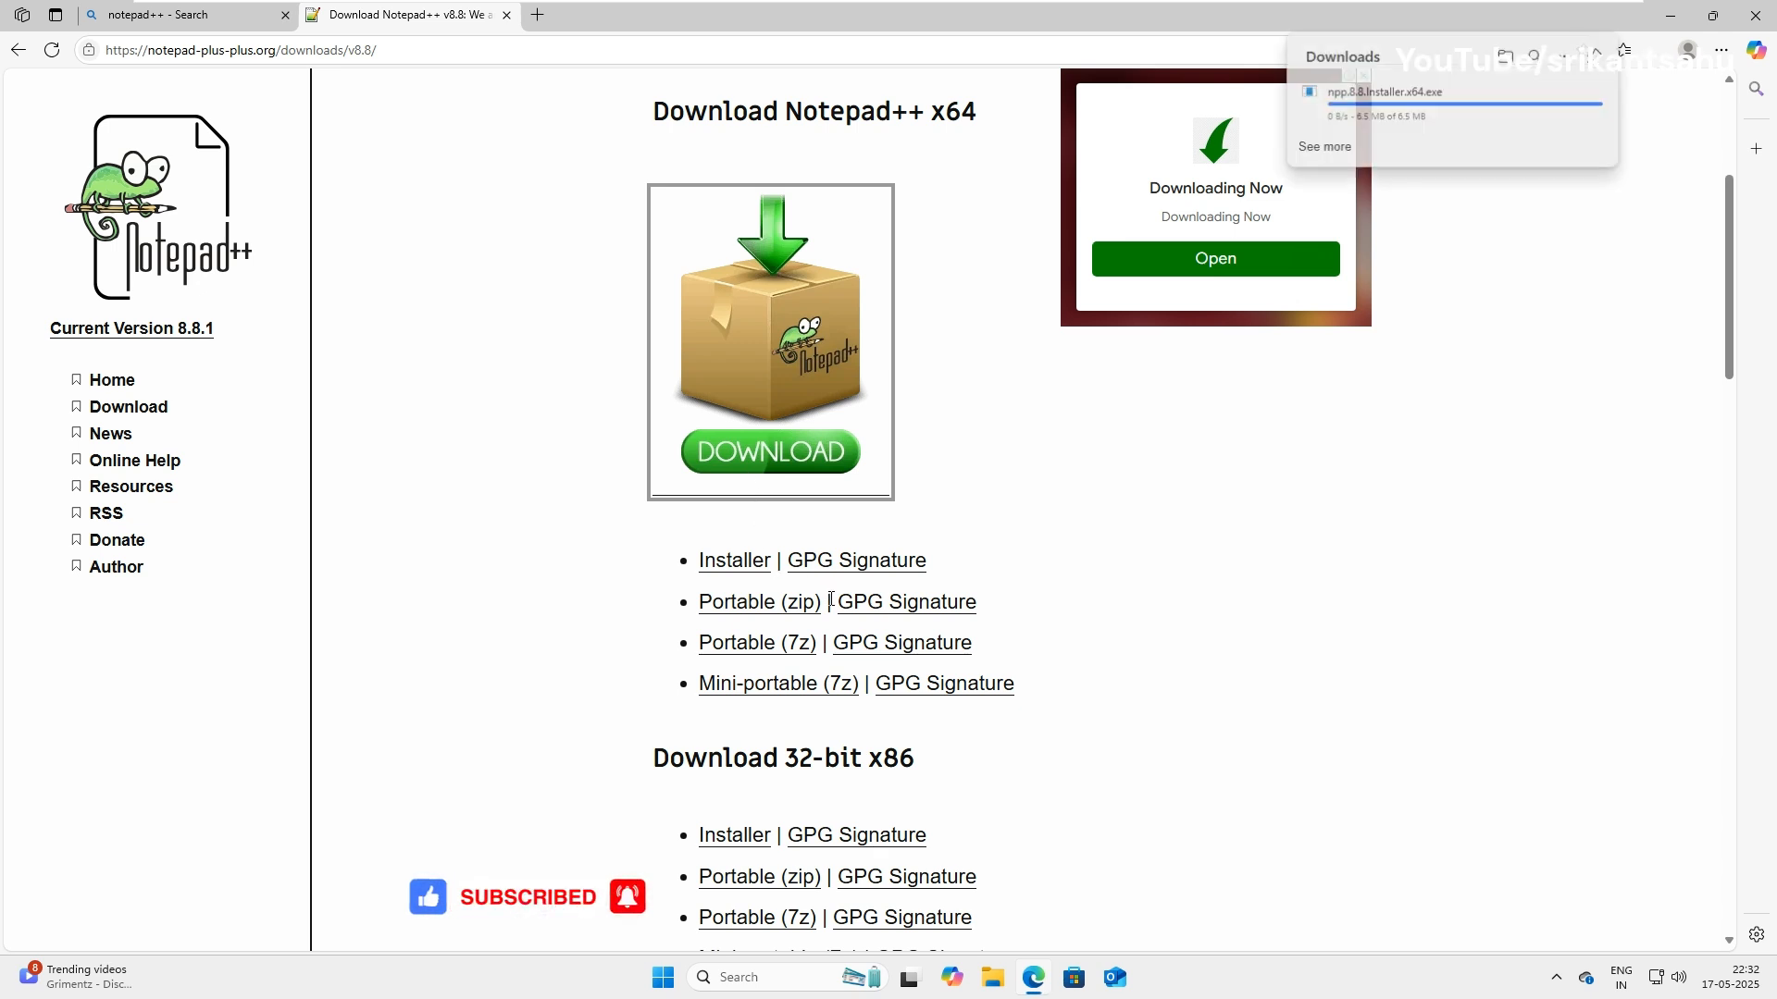
{"action": "left_click", "coordinate": [1613, 127]}
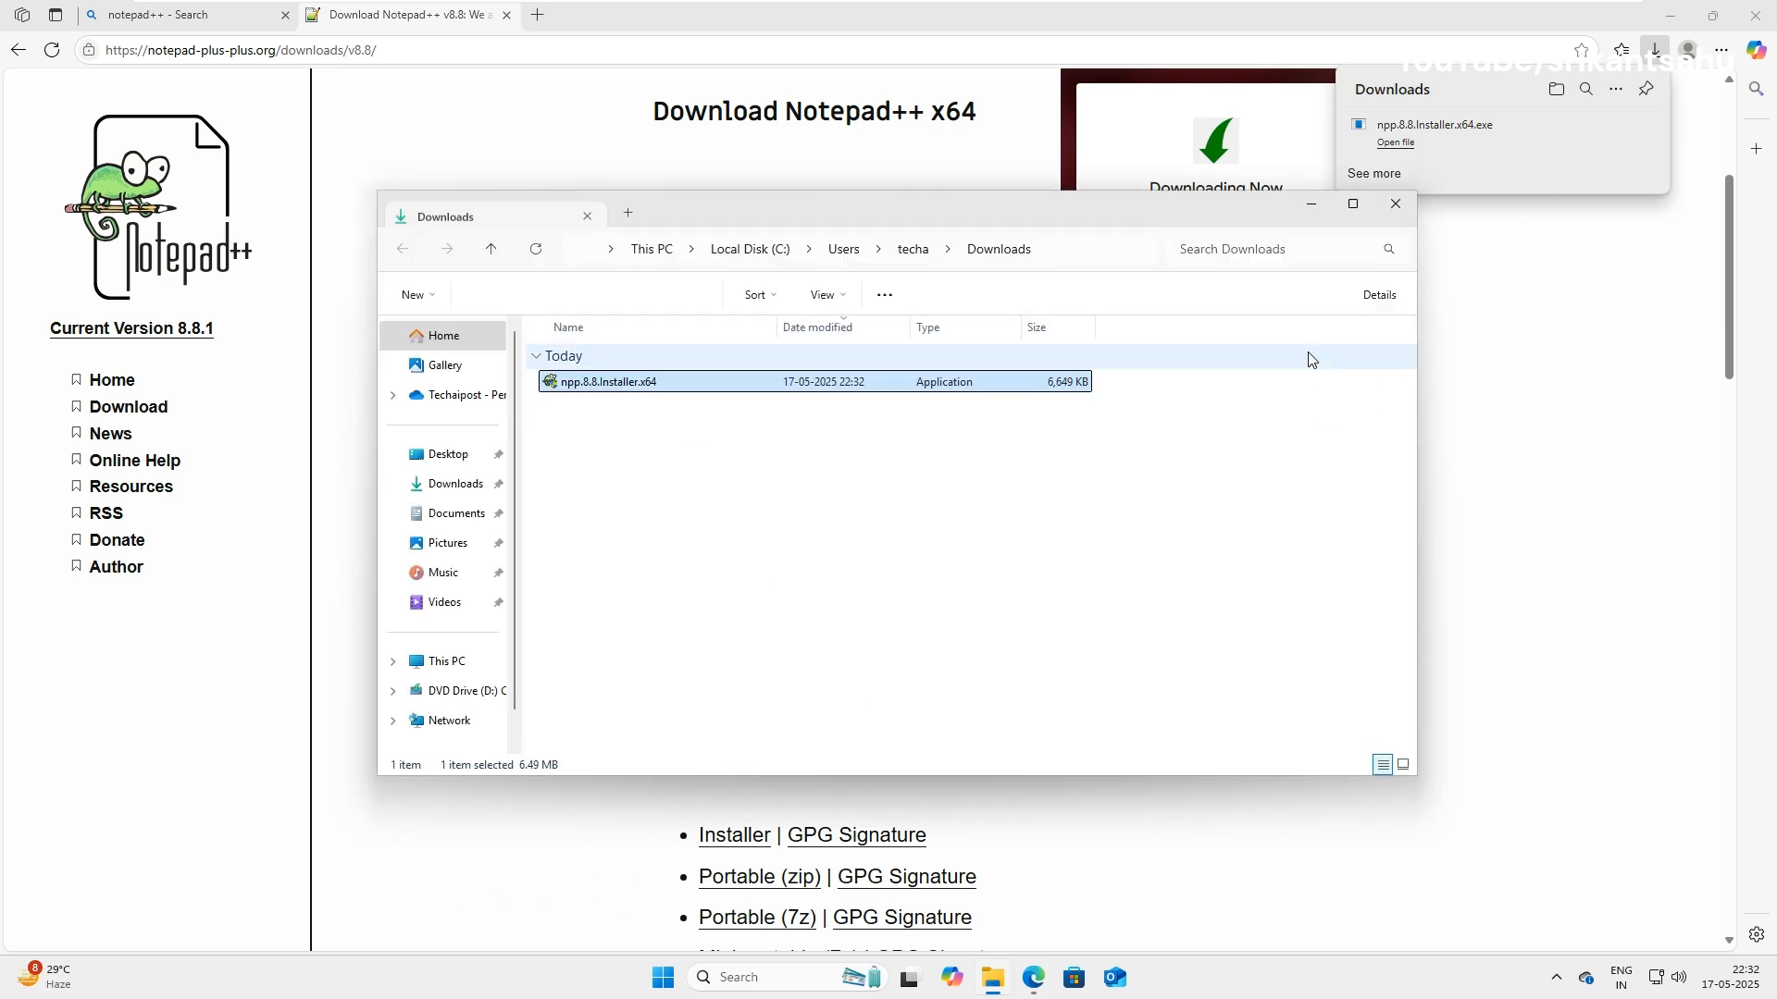
Run npp.8.8.Installer.x64 as administrator, approve the UAC prompt, and confirm English as installer language.
{"action": "right_click", "coordinate": [613, 385]}
{"action": "left_click", "coordinate": [717, 519]}
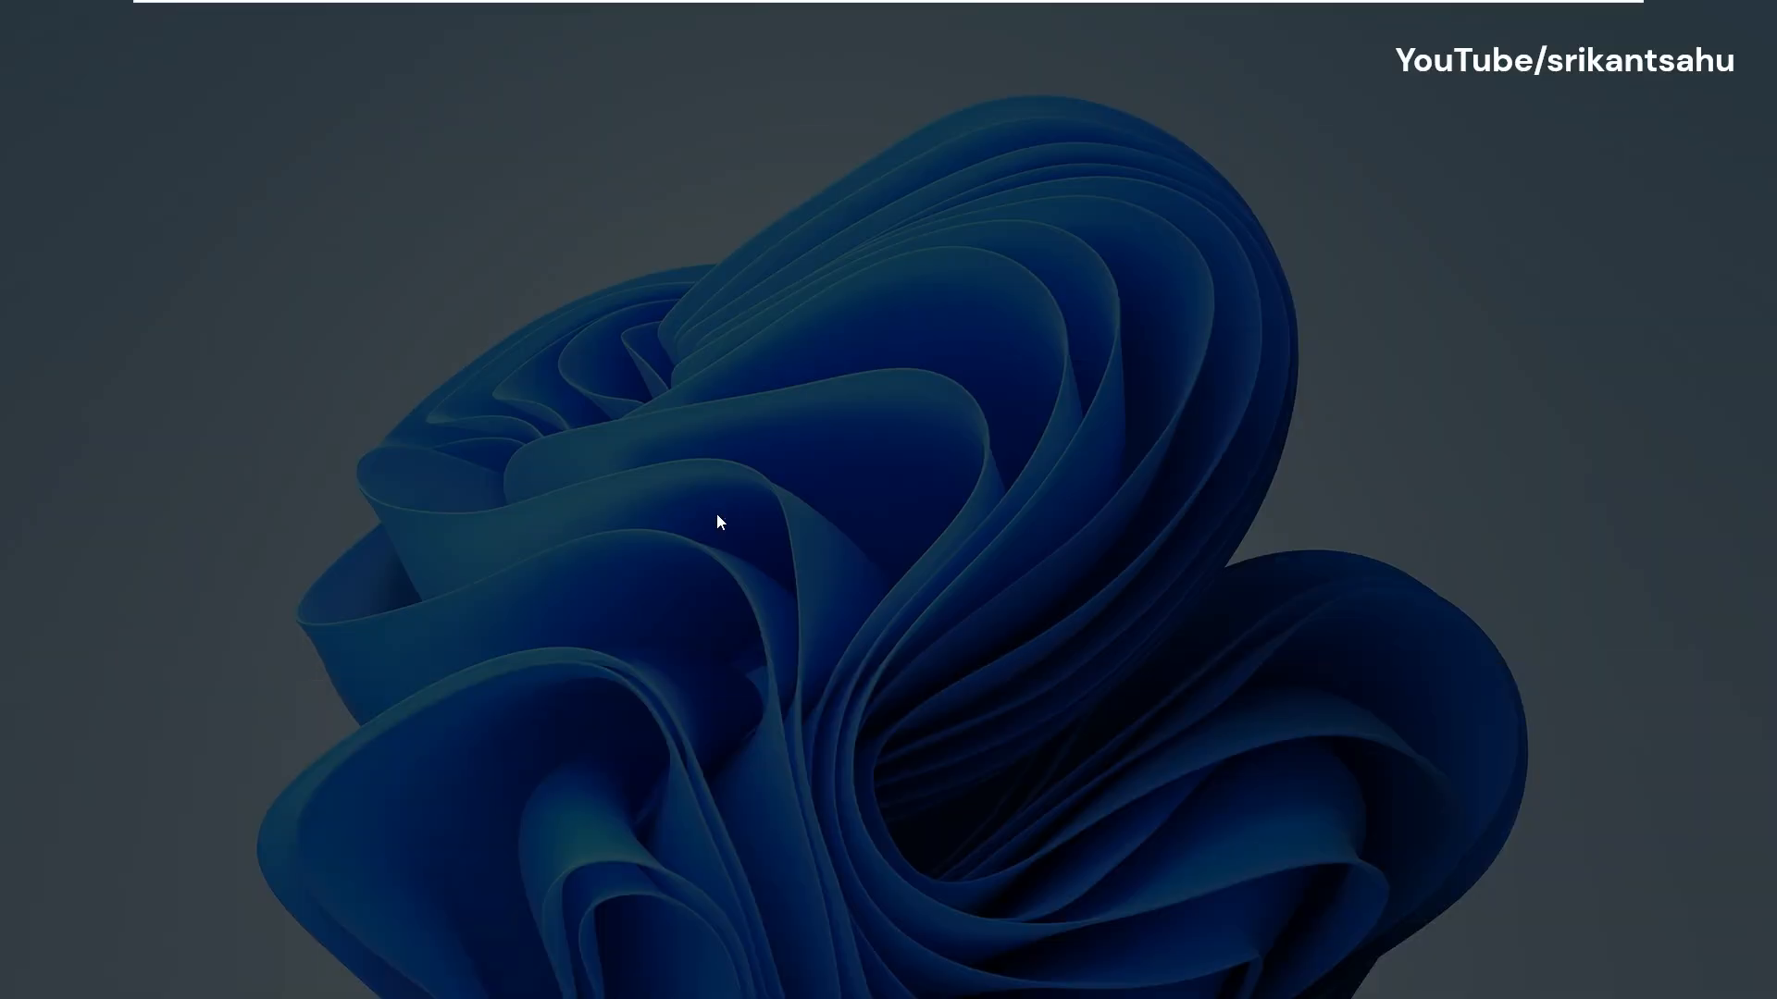
{"action": "left_click", "coordinate": [788, 647]}
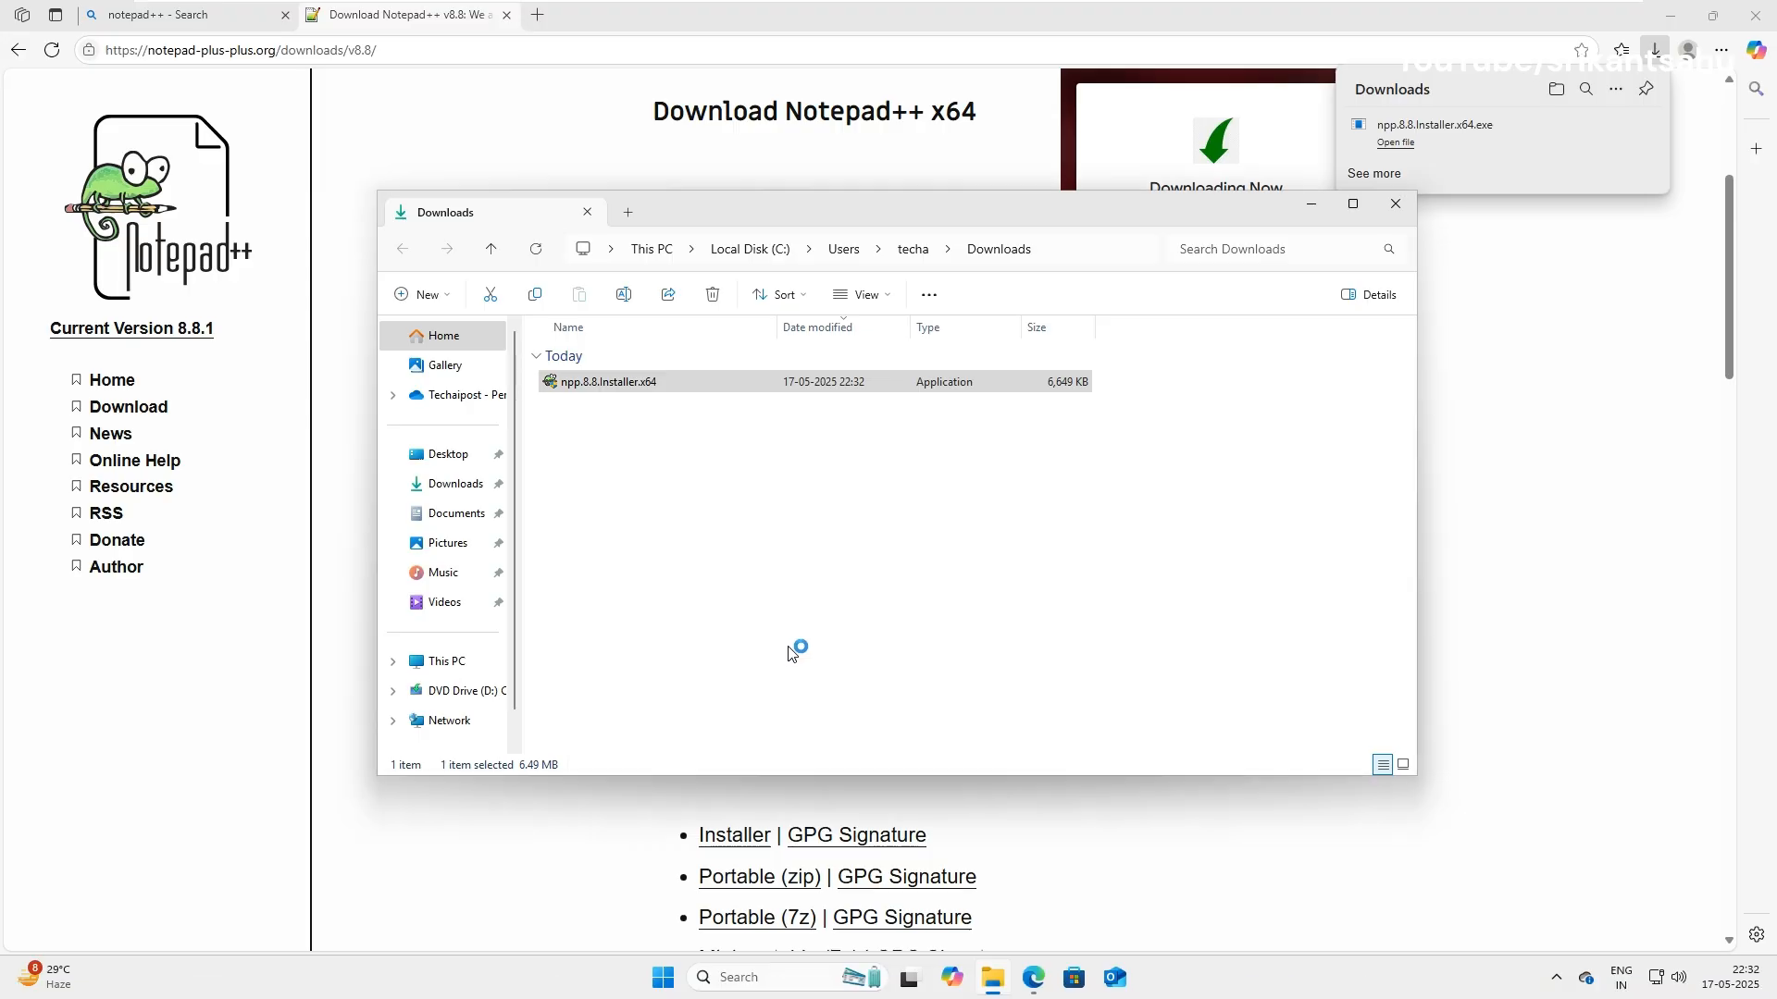
{"action": "left_click", "coordinate": [874, 528]}
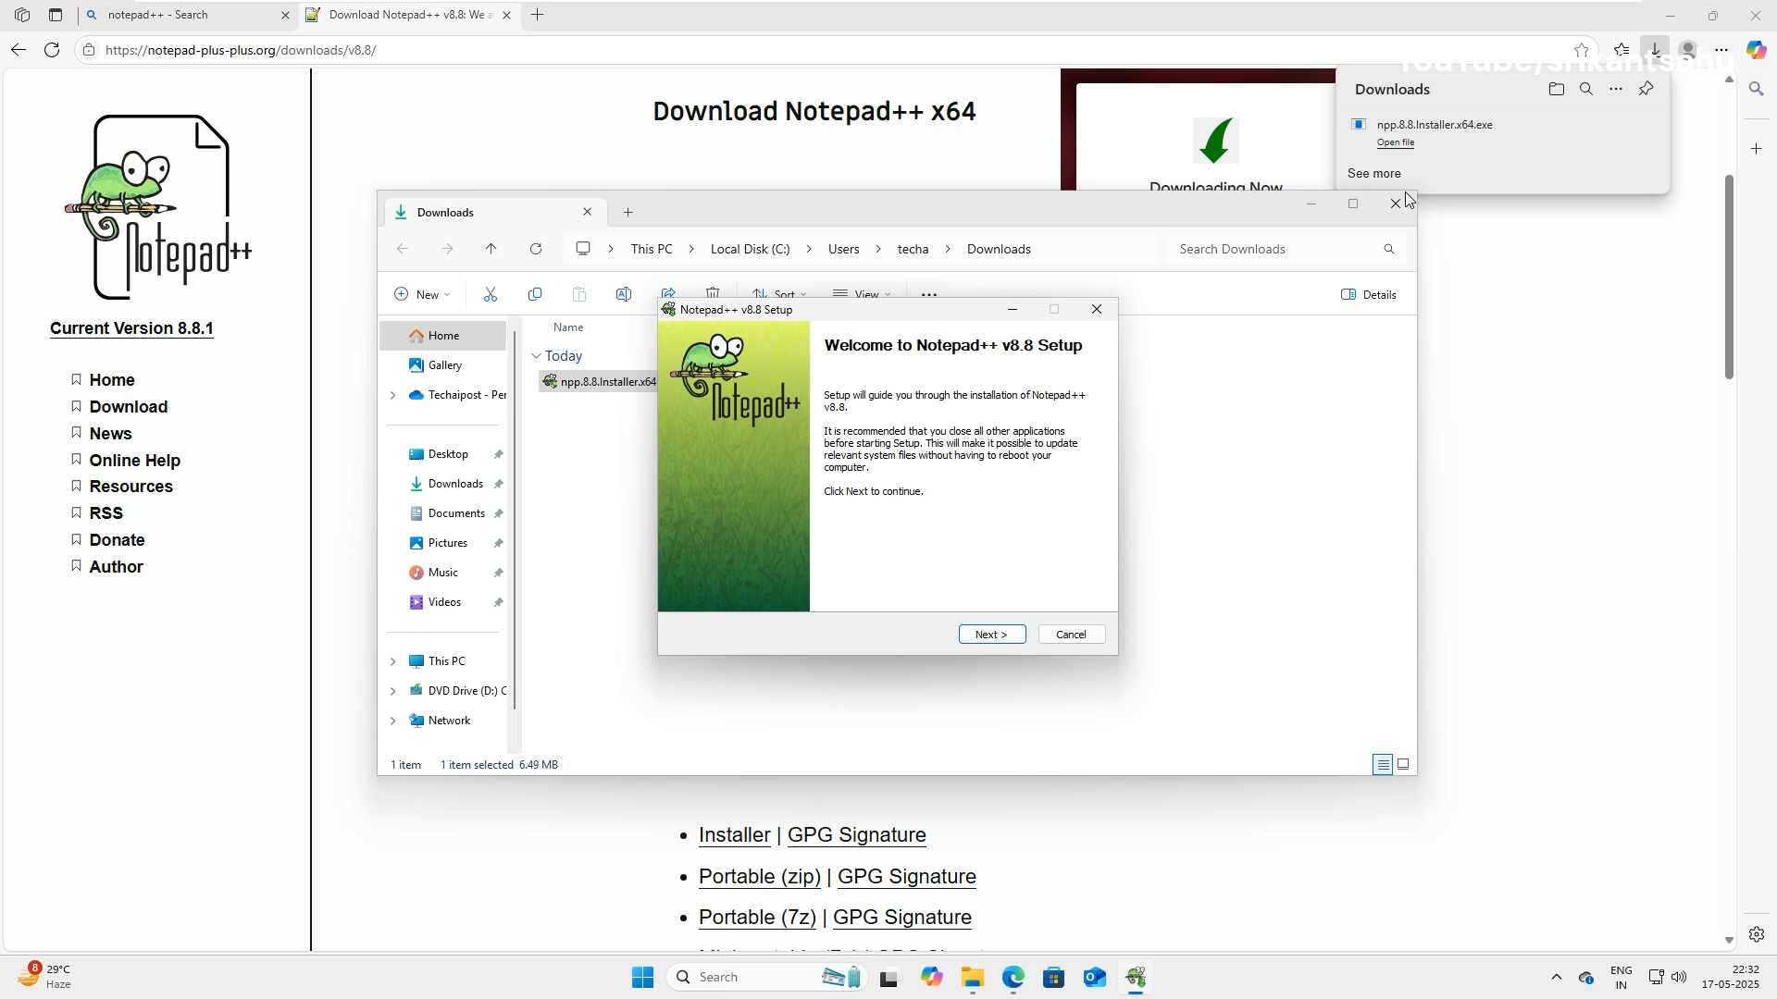
Install Notepad++ v8.8 accepting the licence, default folder and default components, then launch it.
{"action": "left_click", "coordinate": [1310, 205]}
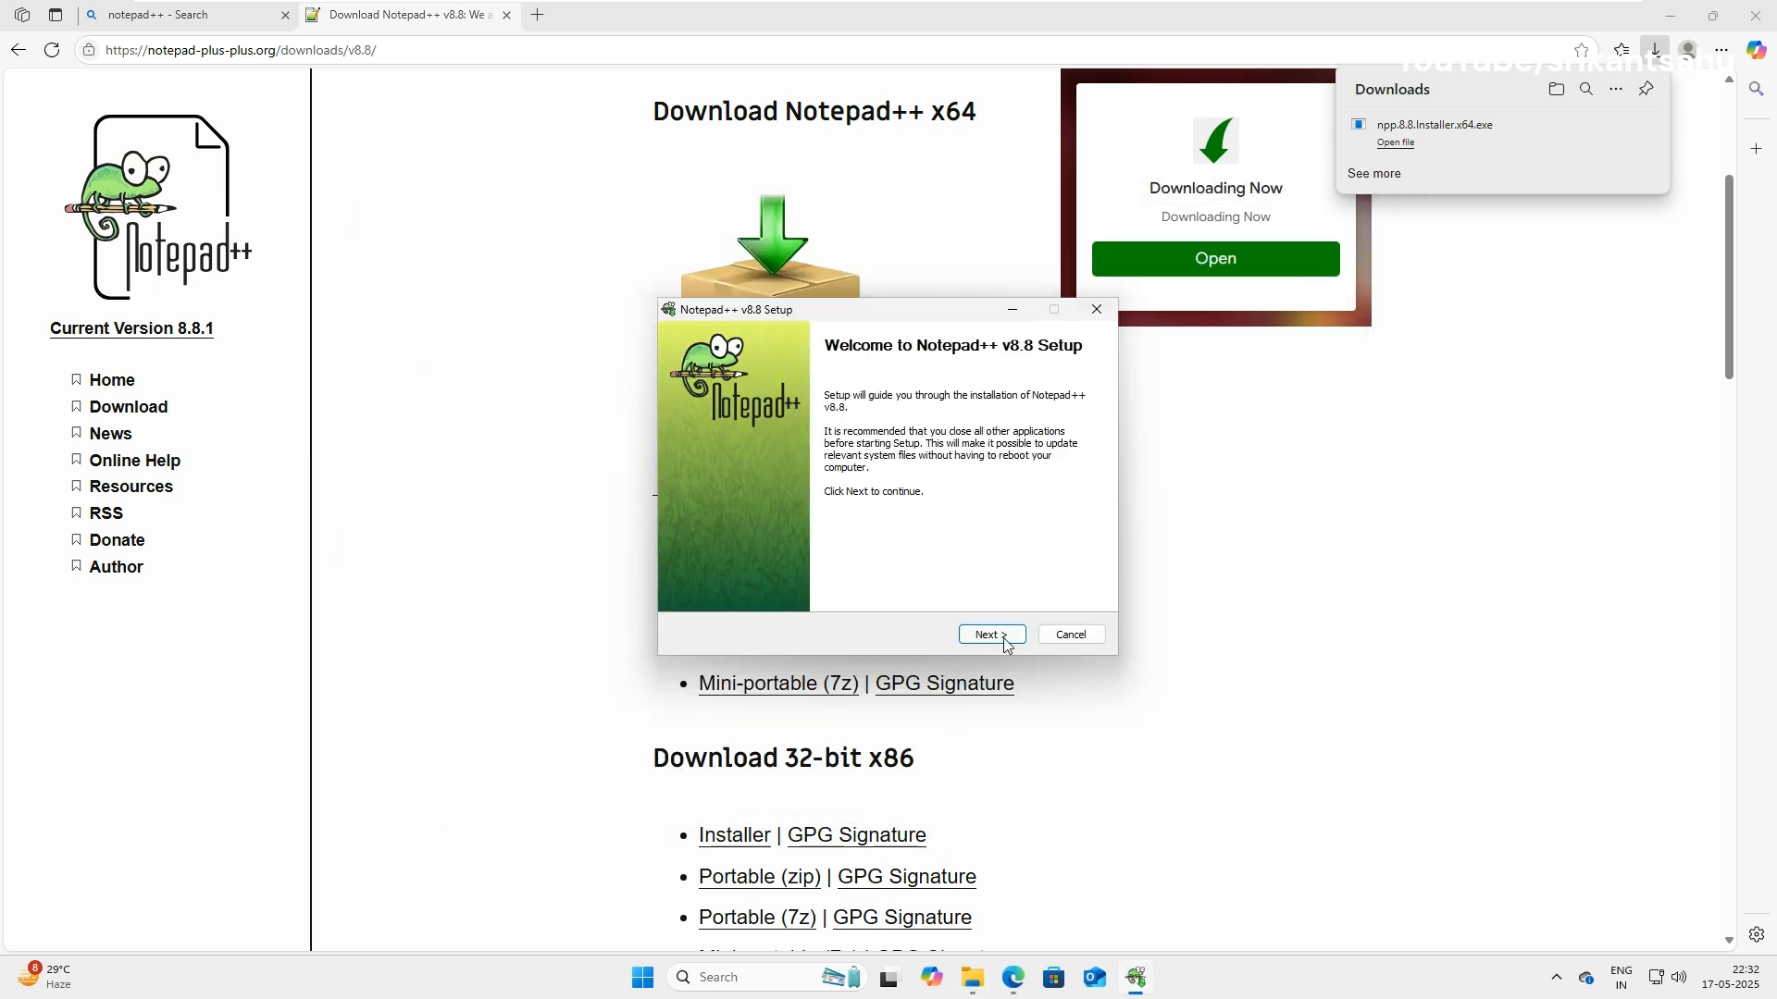
{"action": "left_click", "coordinate": [990, 636]}
{"action": "left_click", "coordinate": [1007, 635]}
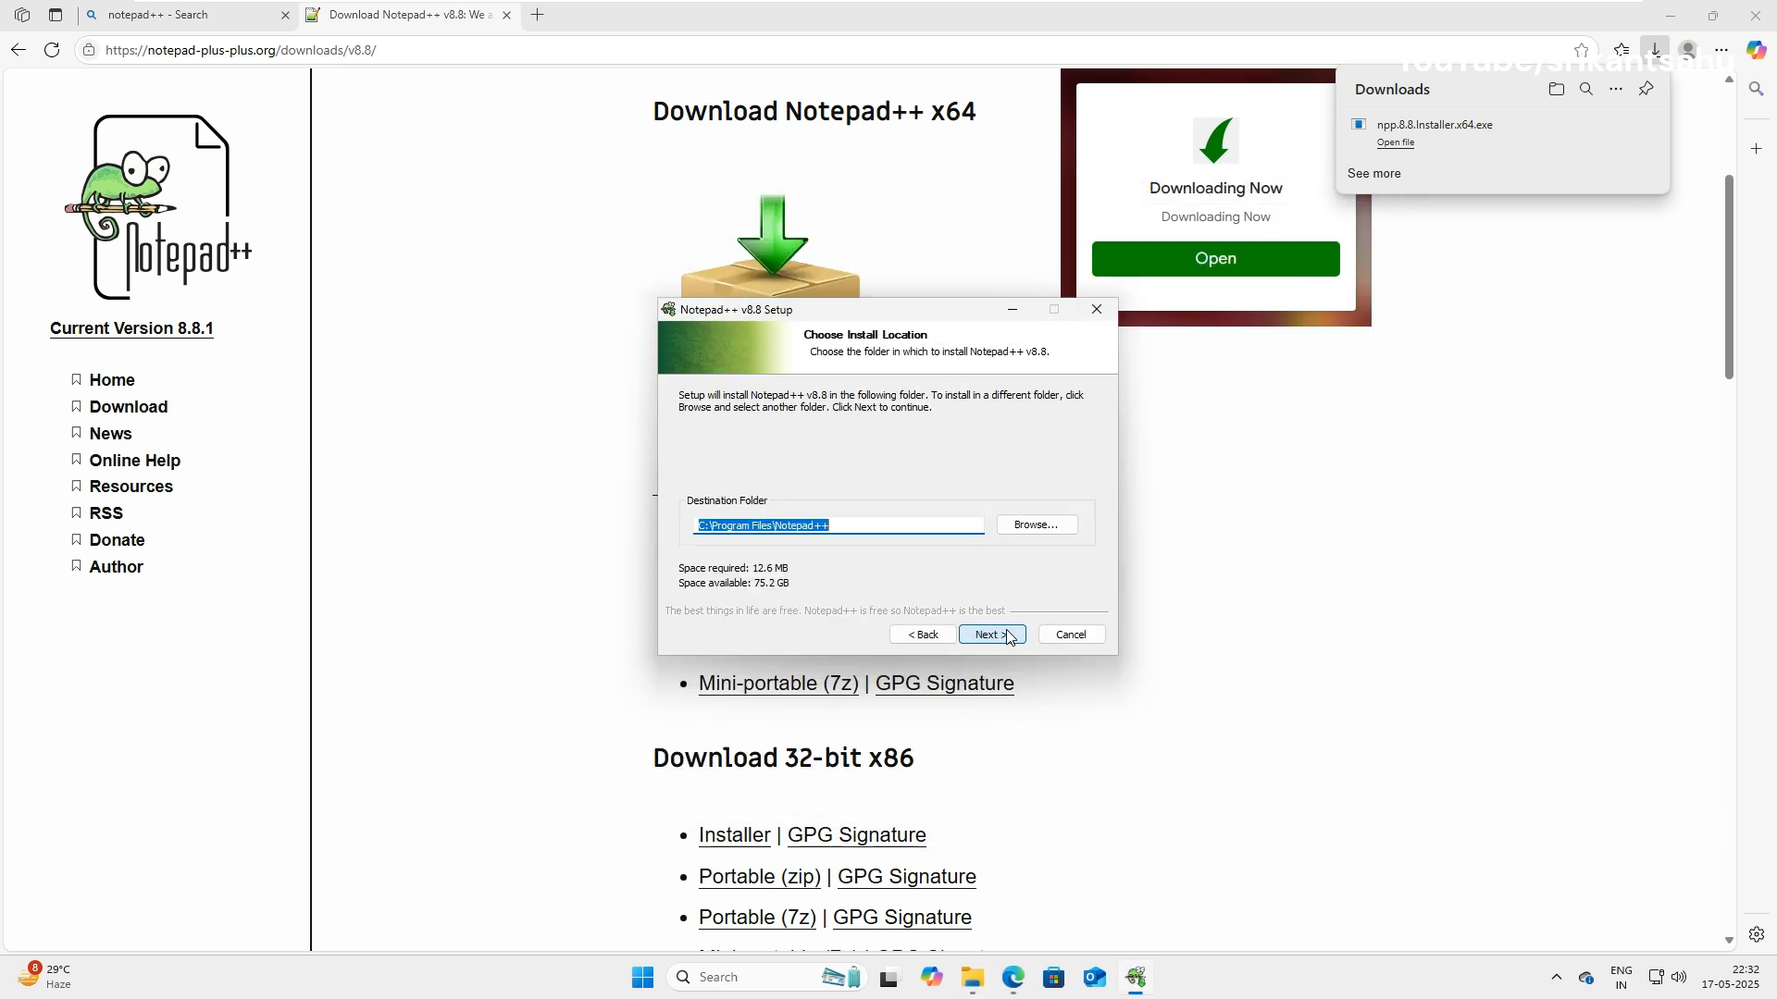
{"action": "left_click", "coordinate": [1008, 635]}
{"action": "left_click", "coordinate": [1008, 635]}
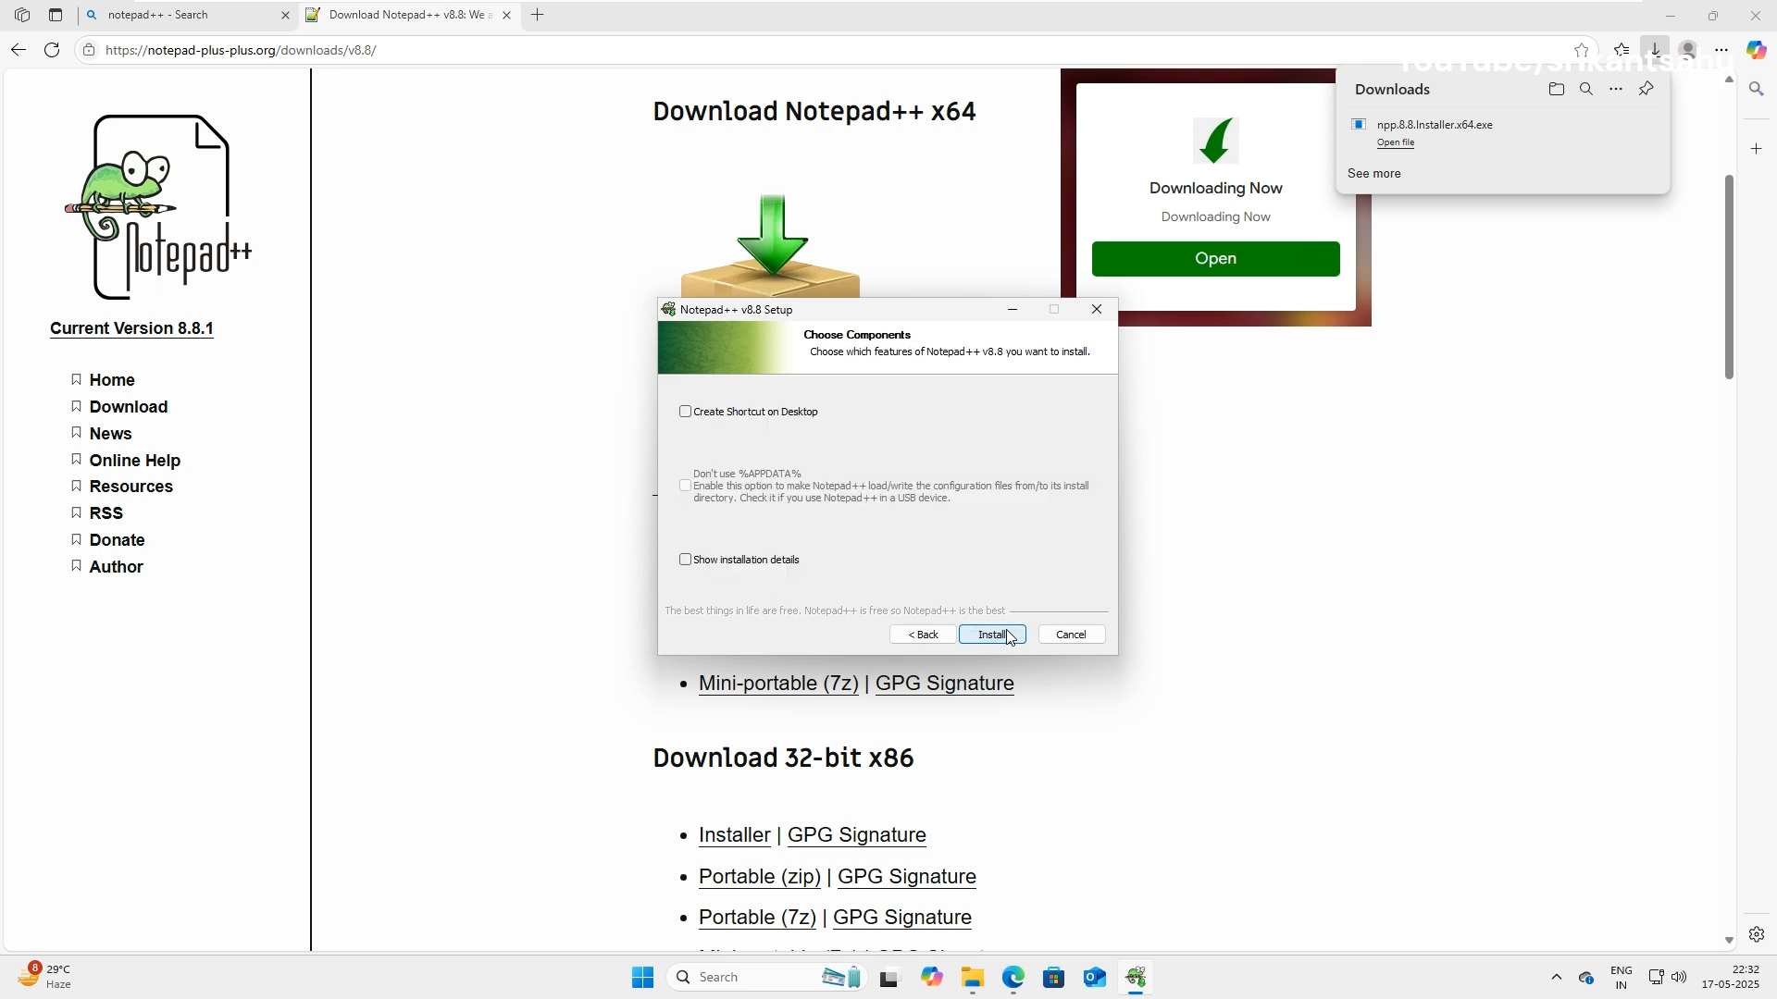
{"action": "left_click", "coordinate": [989, 635]}
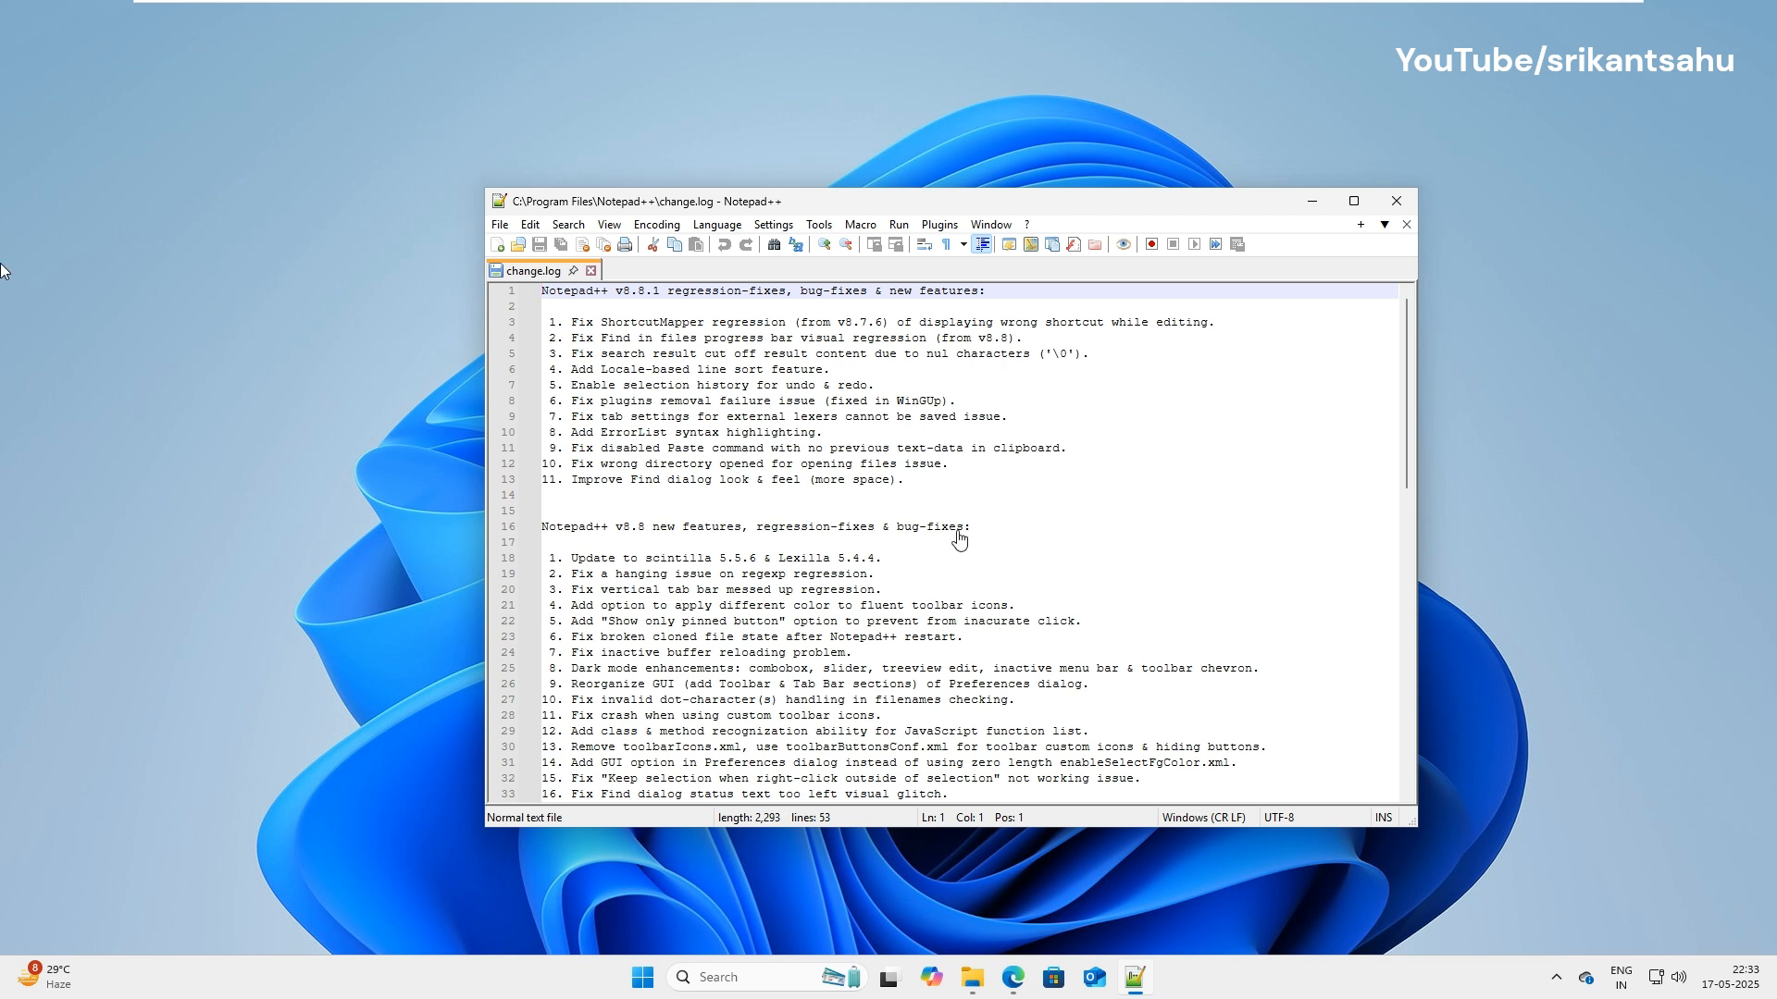
Install the NppFTP plugin via Plugins Admin, letting Notepad++ close and restart with admin approval.
{"action": "left_click", "coordinate": [941, 225]}
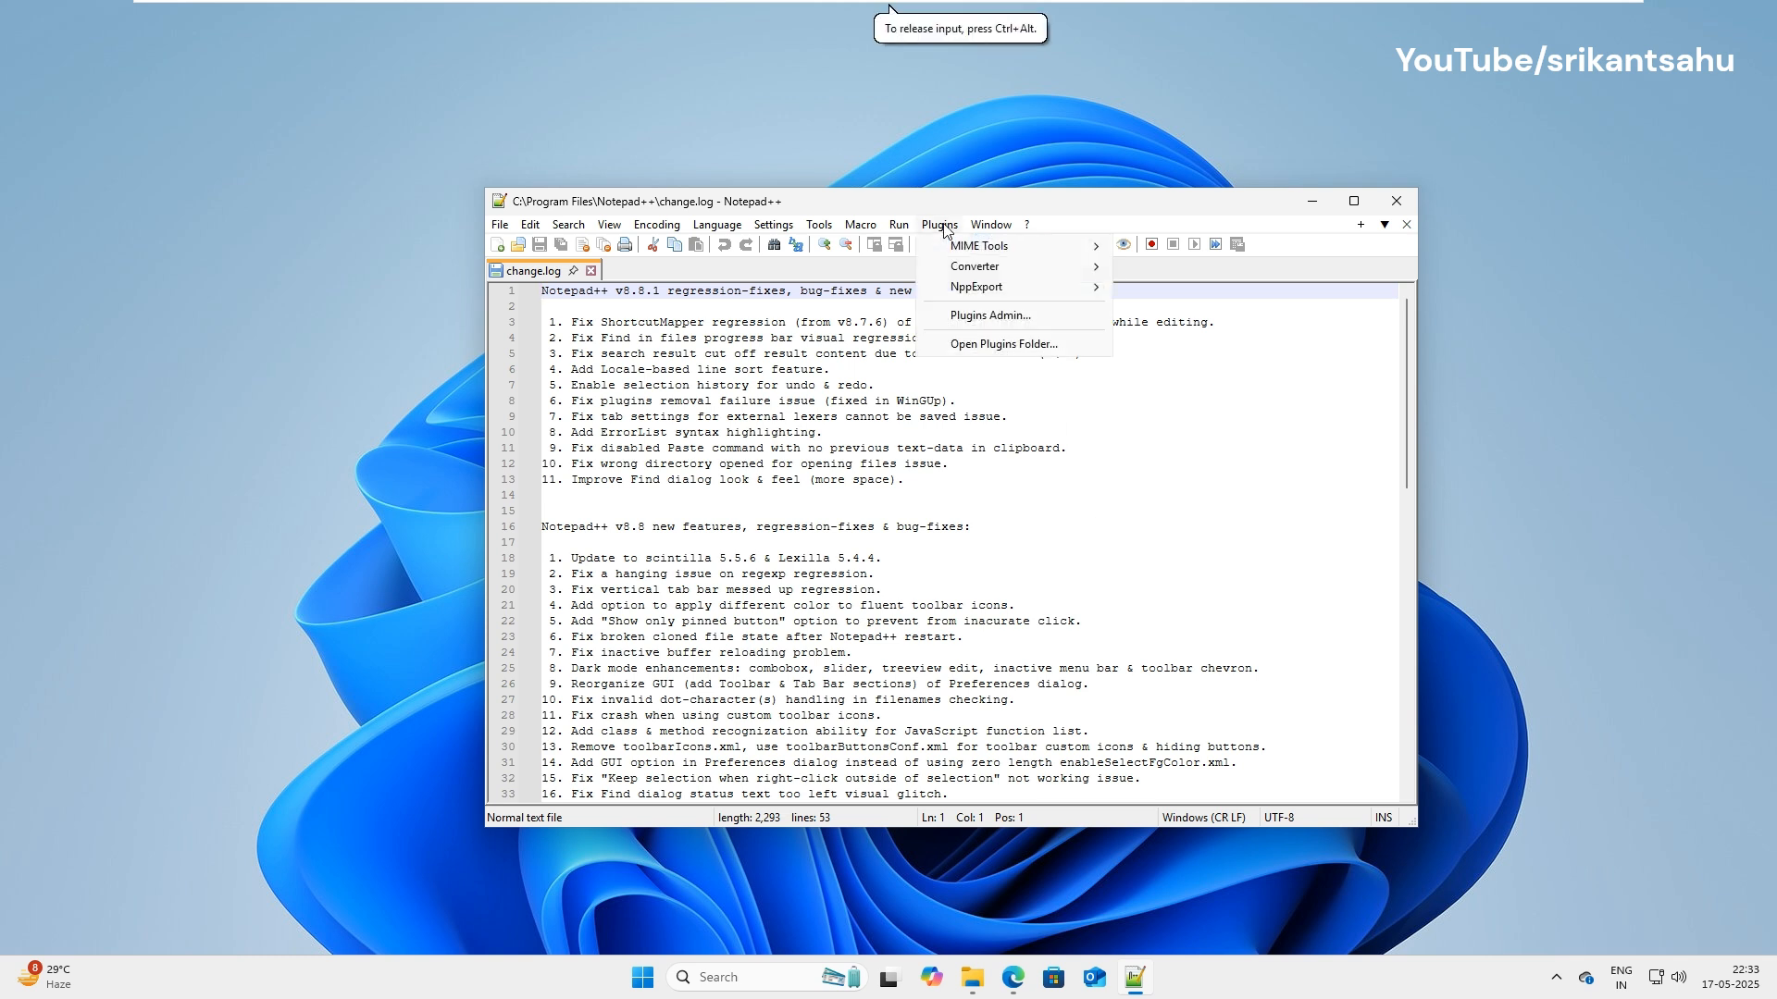
{"action": "left_click", "coordinate": [974, 317]}
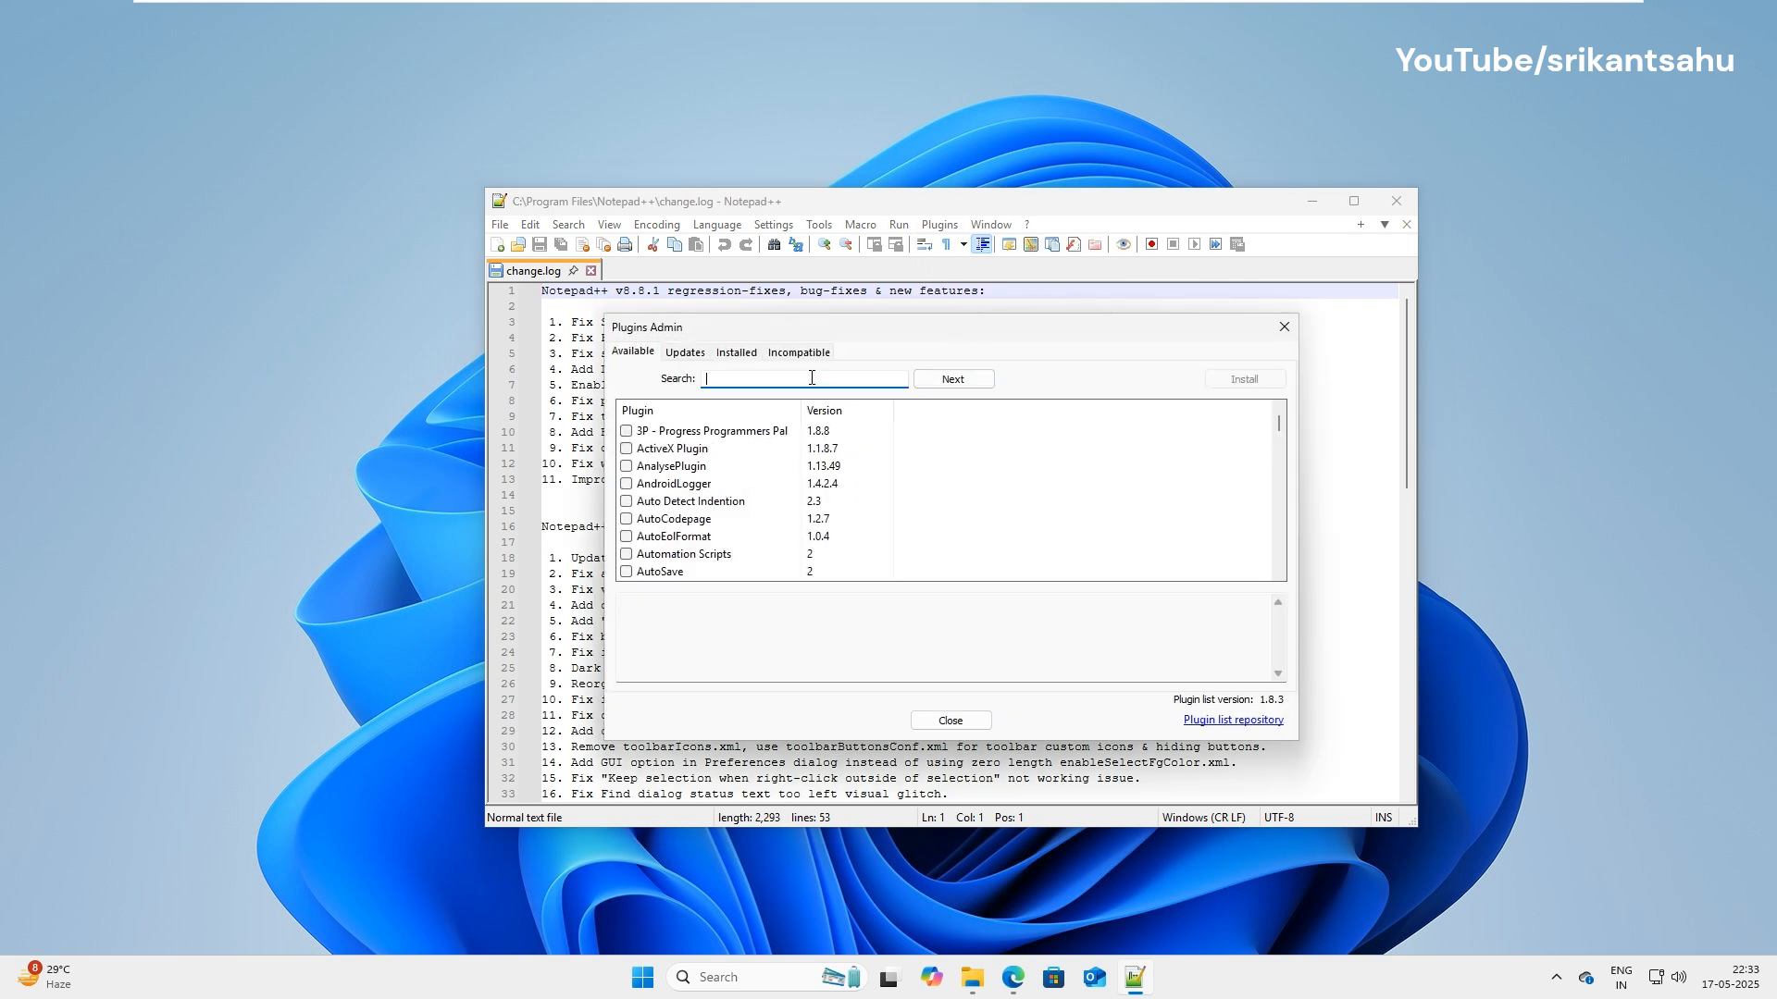
{"action": "type", "text": "npp"}
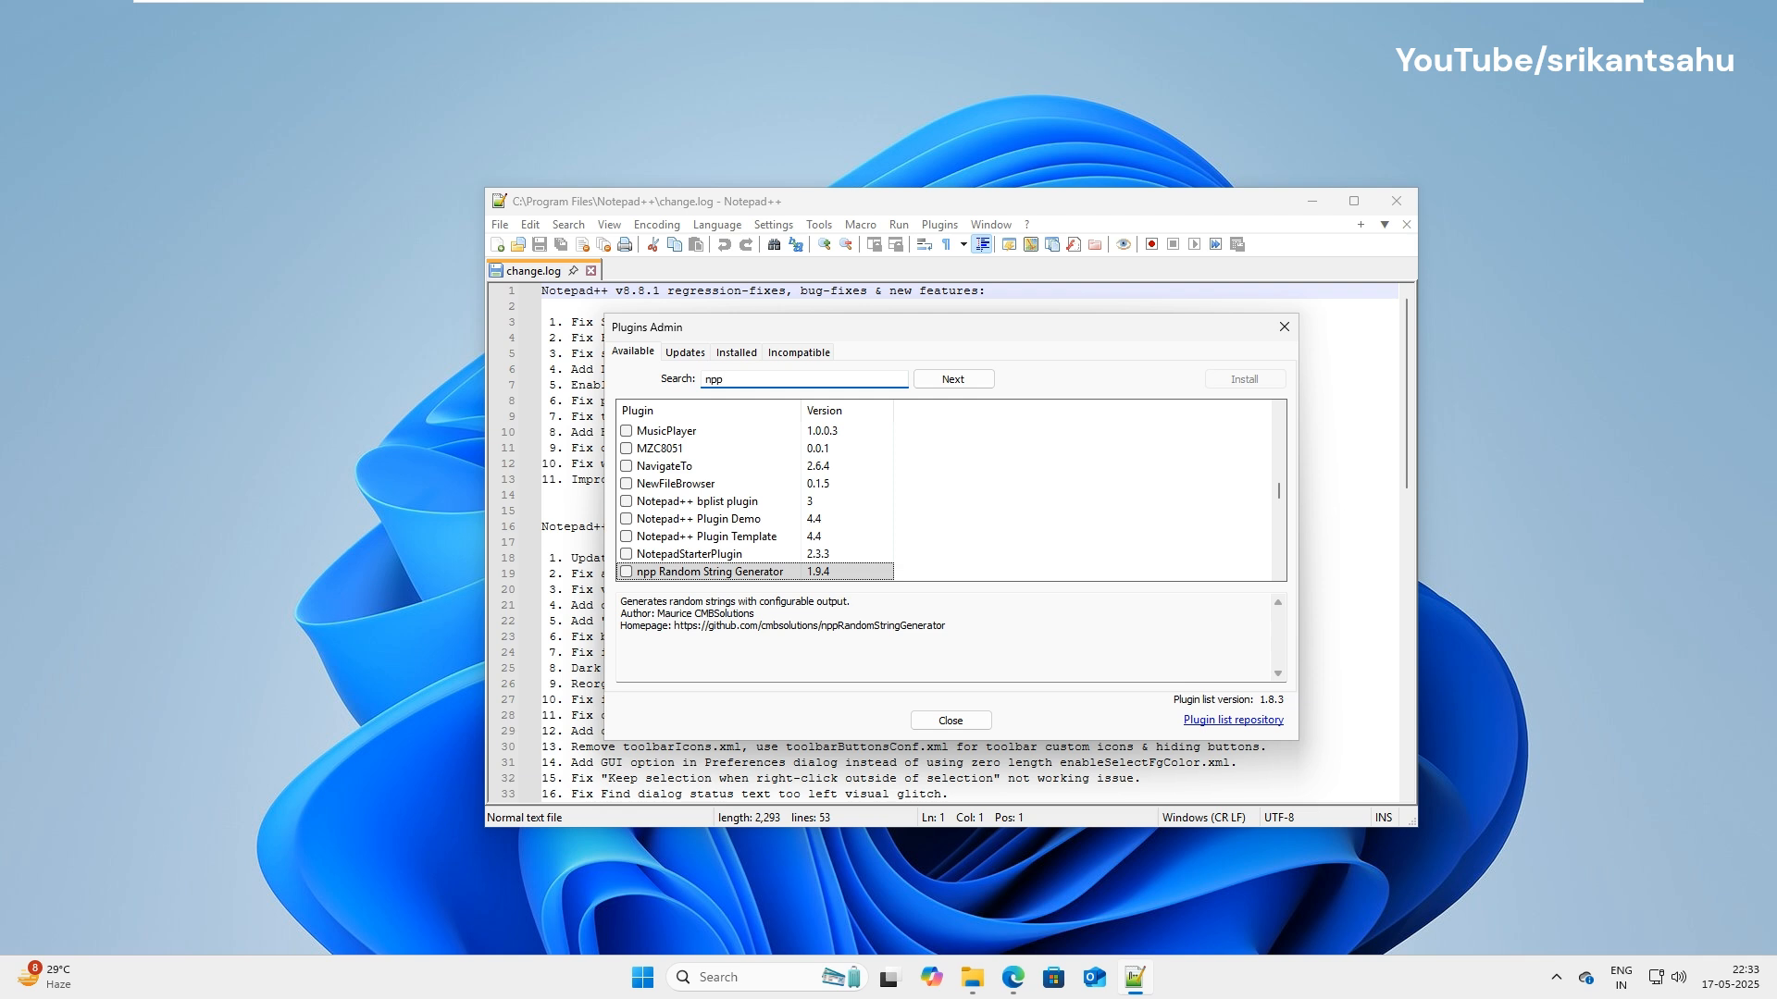
{"action": "type", "text": "ftp"}
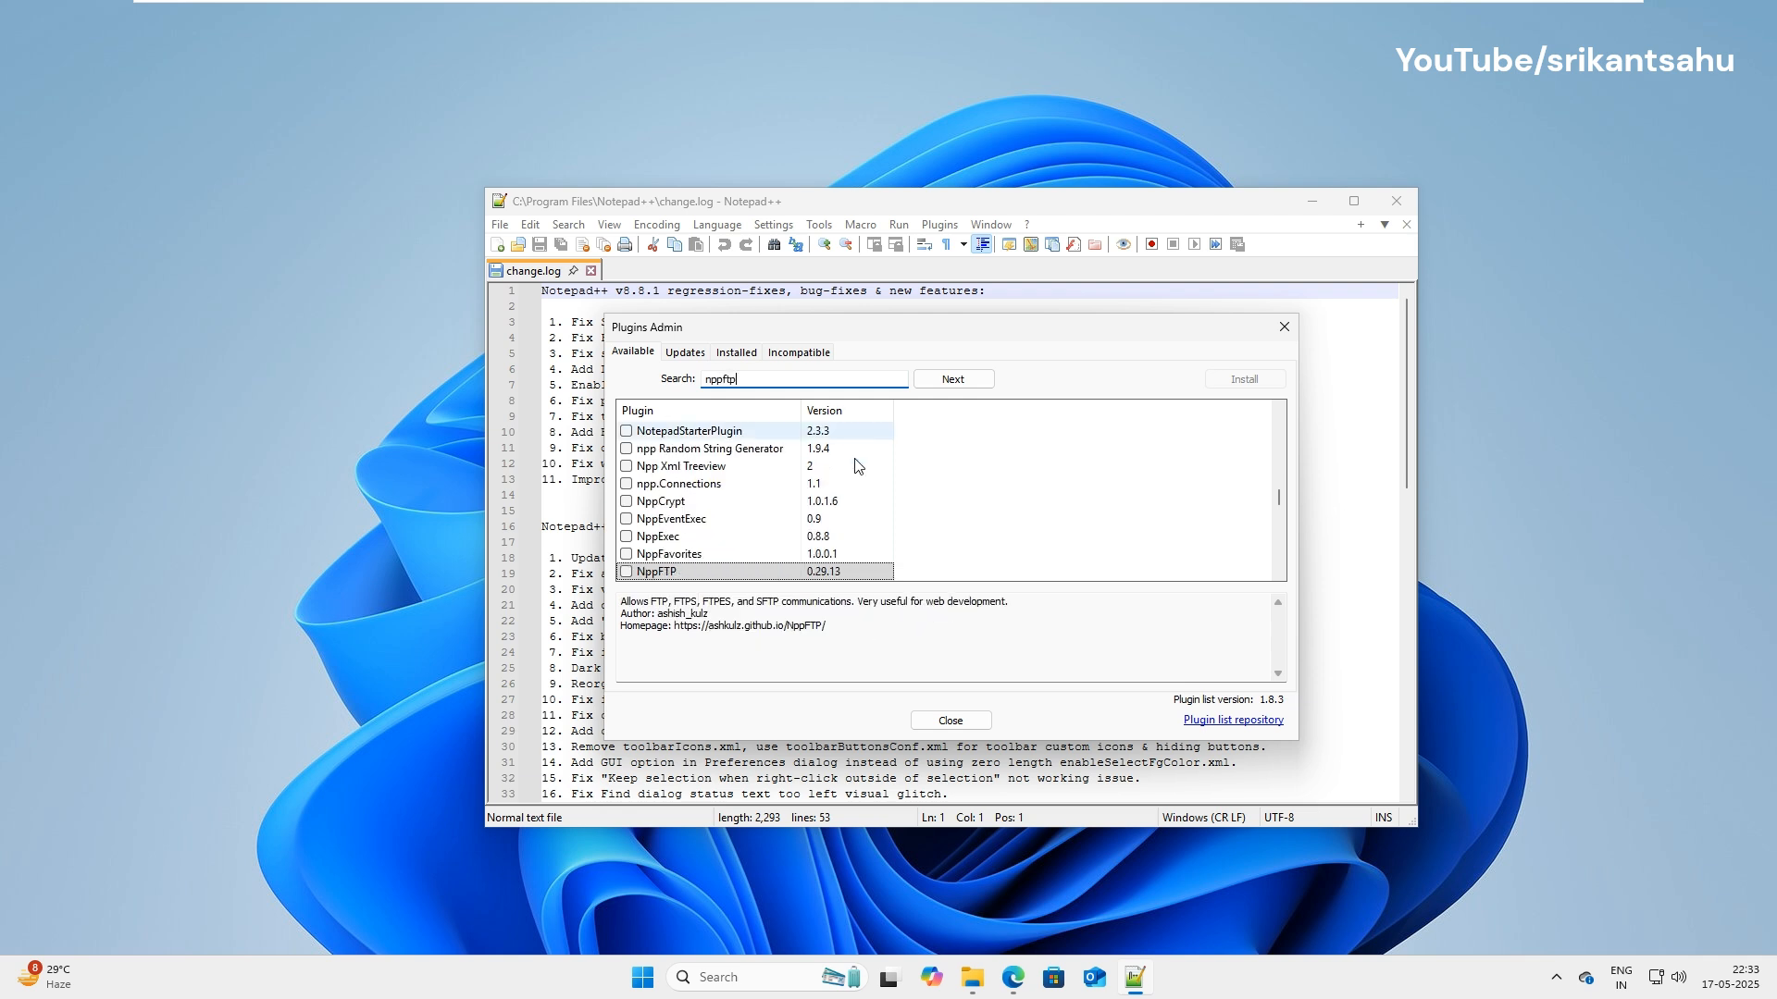
{"action": "left_click", "coordinate": [627, 573]}
{"action": "scroll", "coordinate": [626, 576], "scroll_direction": "down", "scroll_amount": 1}
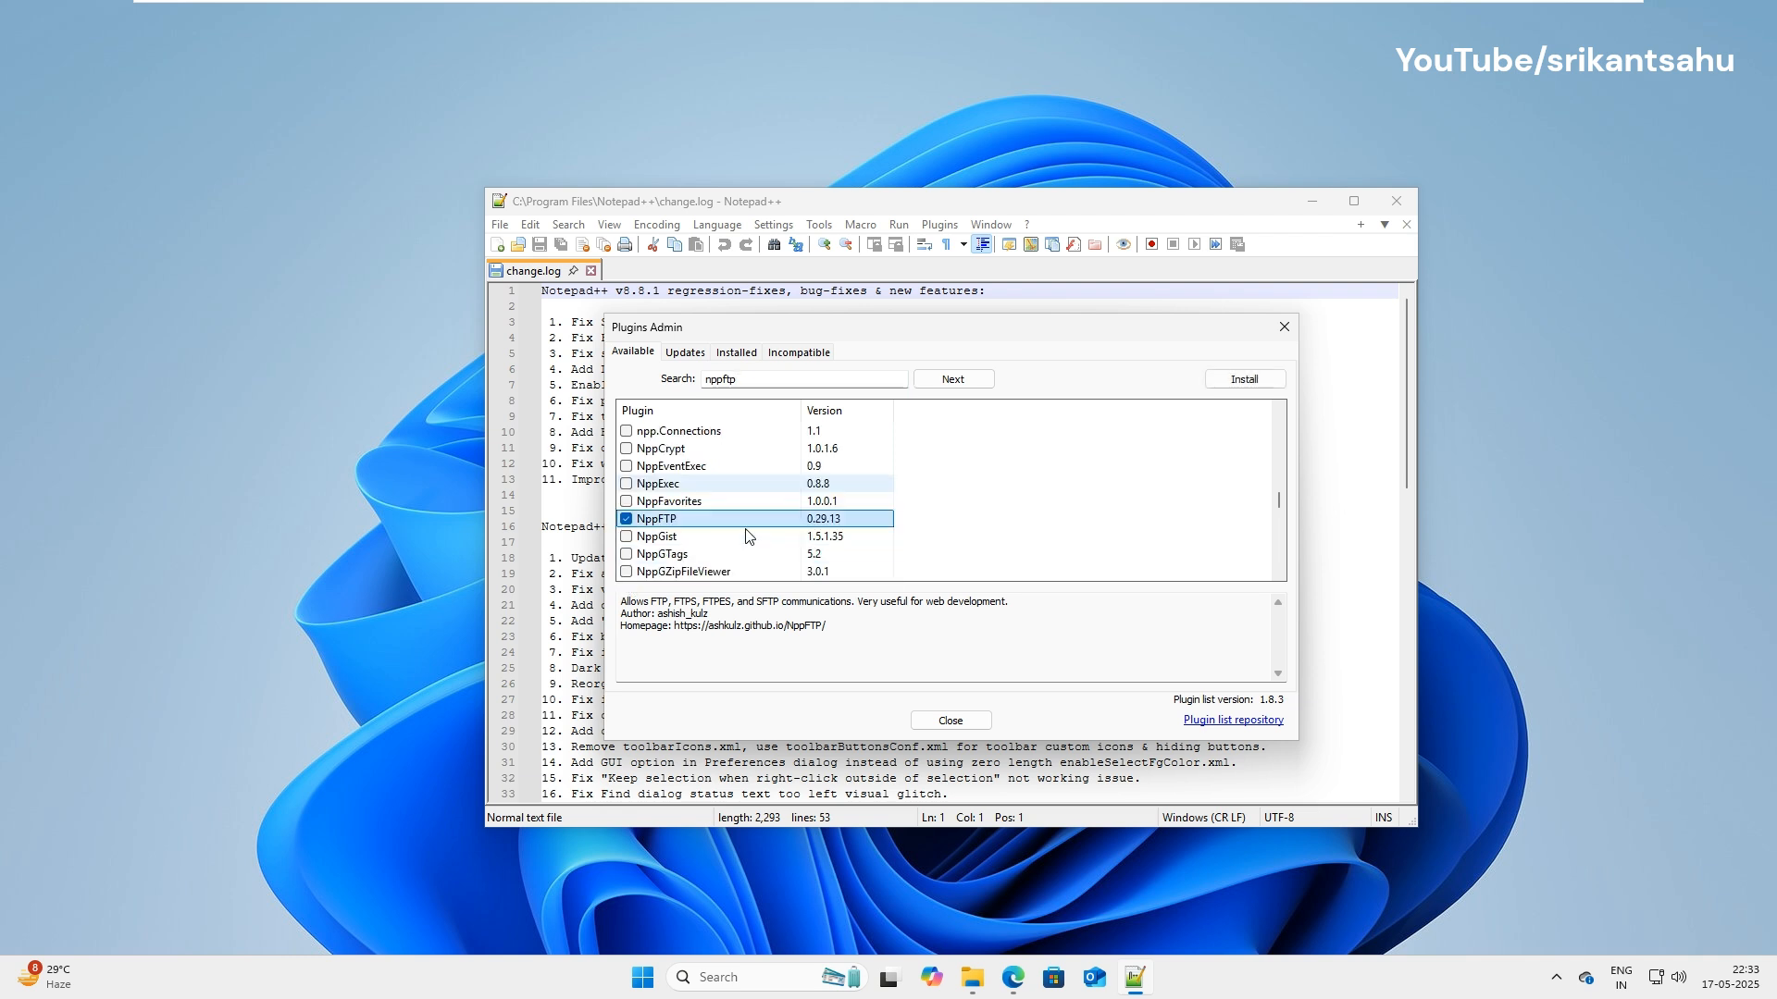
{"action": "left_click", "coordinate": [1261, 381]}
{"action": "left_click", "coordinate": [952, 557]}
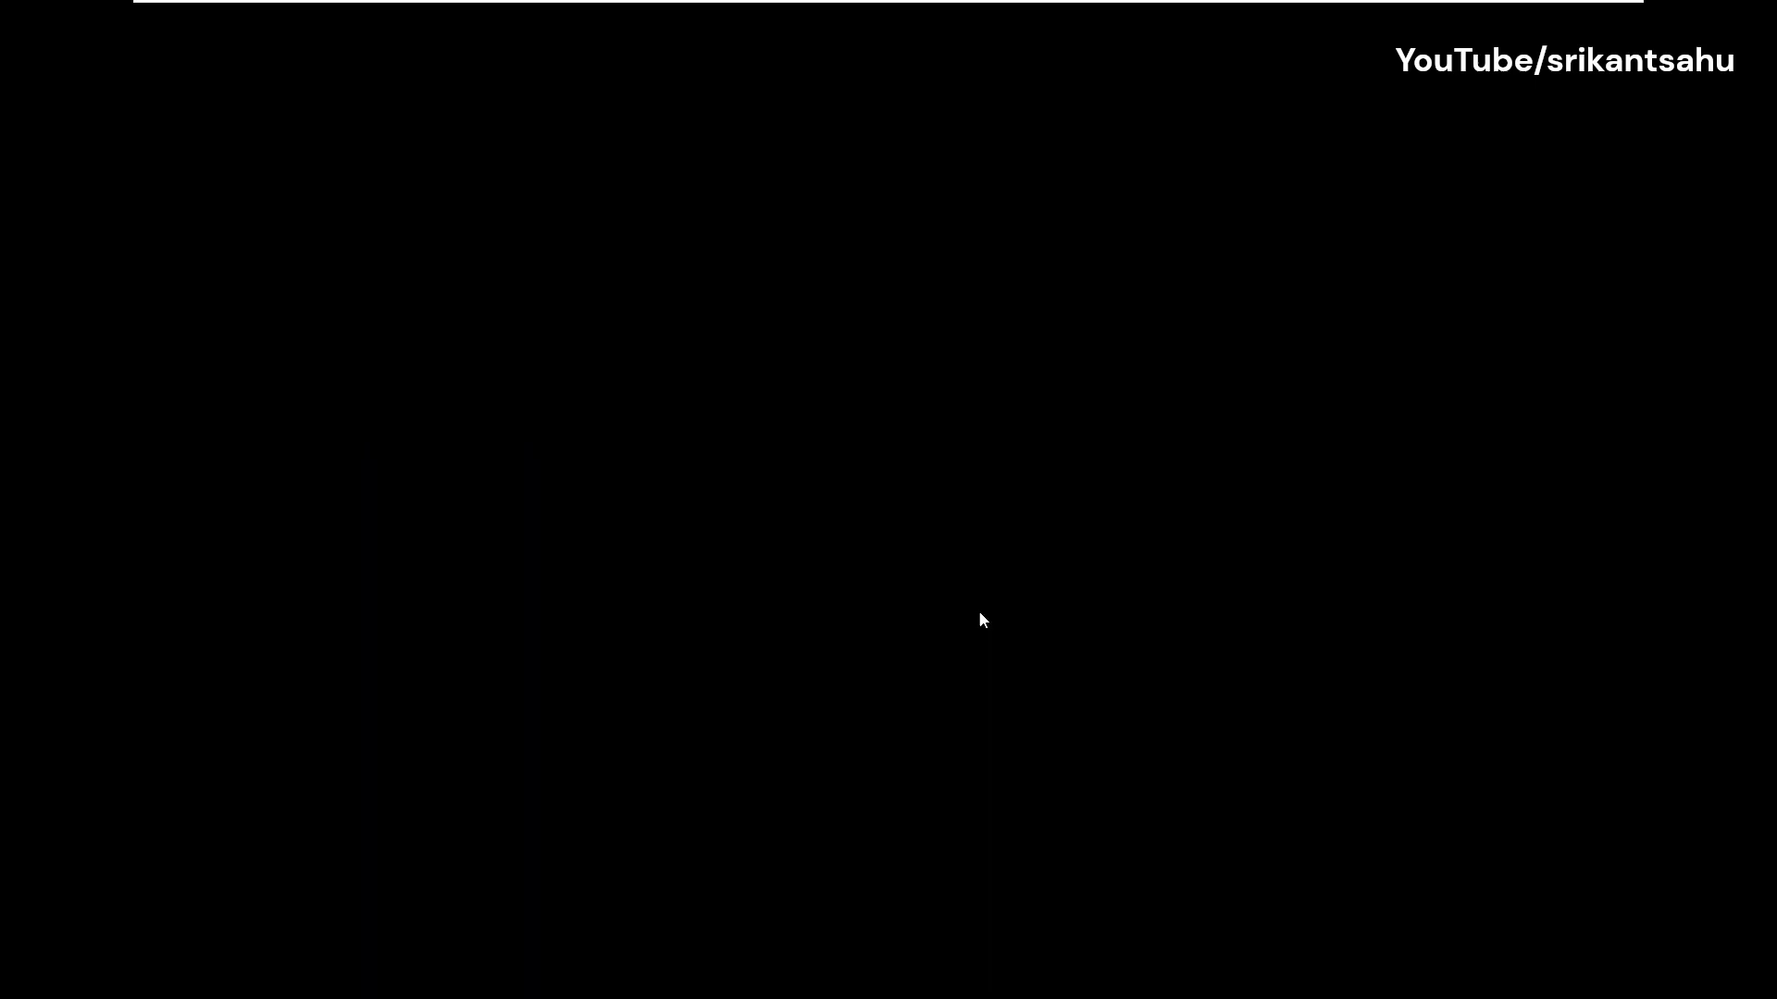
{"action": "left_click", "coordinate": [785, 647]}
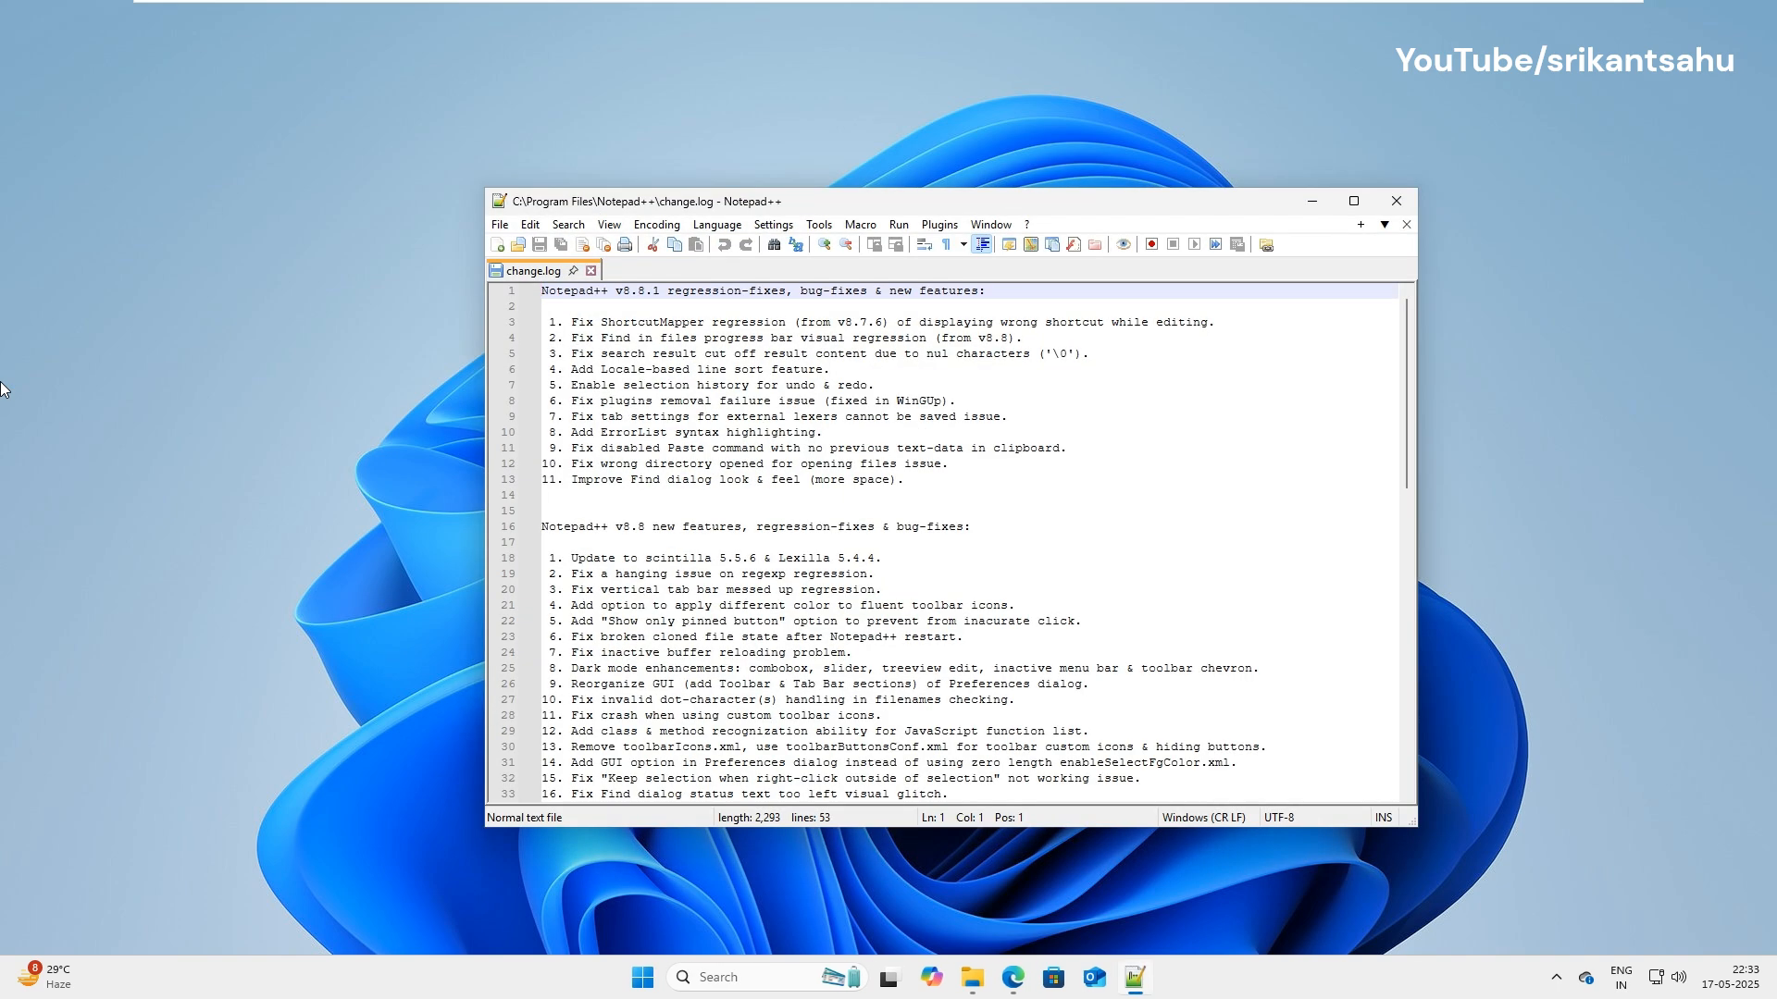
Show the NppFTP panel, maximize Notepad++, and widen the panel to about half the window.
{"action": "left_click", "coordinate": [940, 226]}
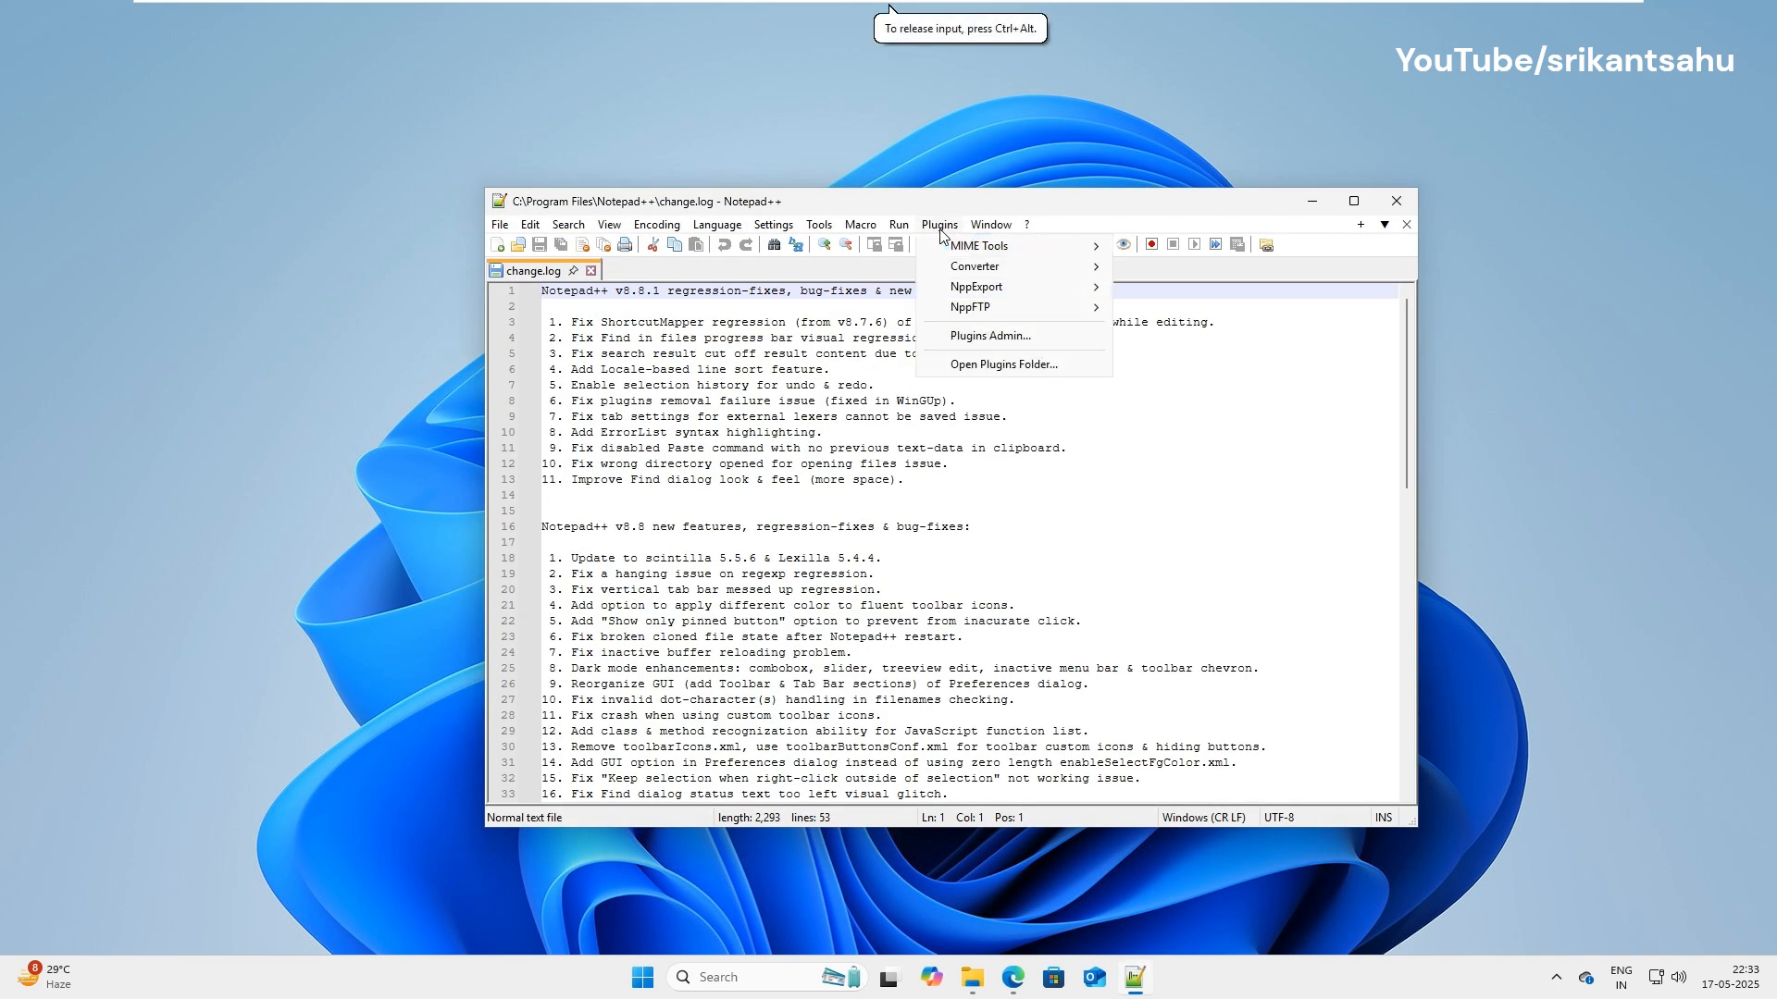
{"action": "mouse_move", "coordinate": [963, 313]}
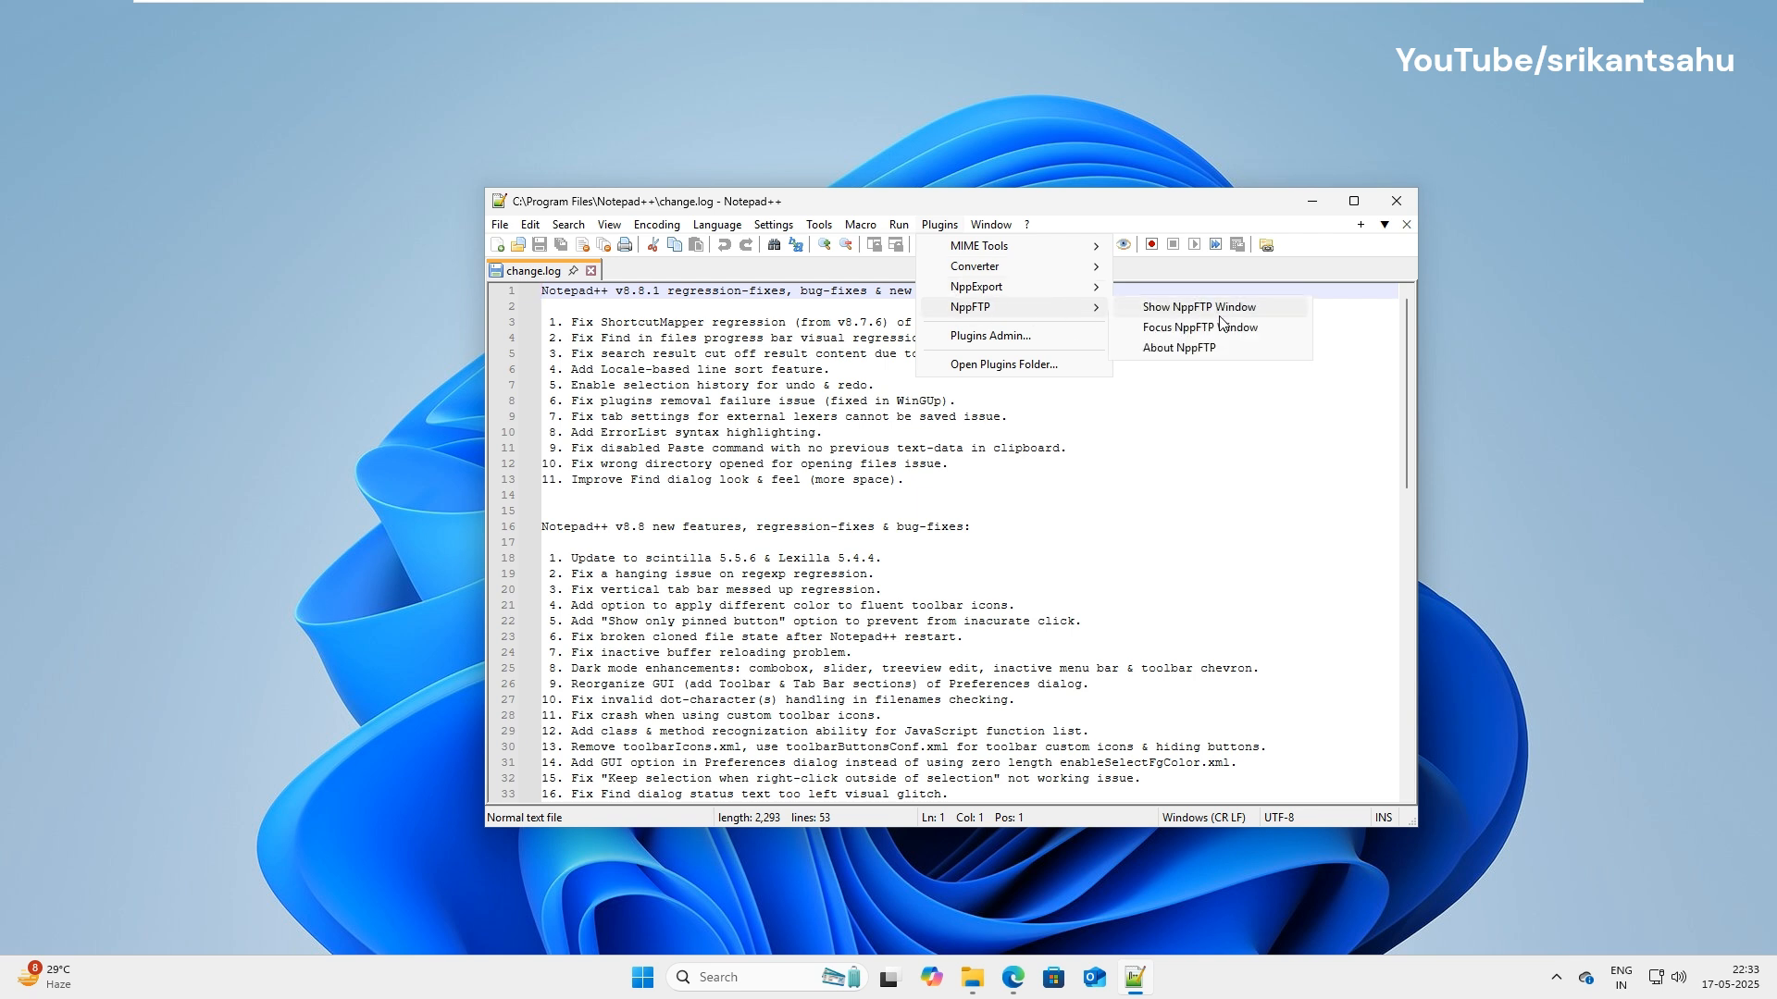
{"action": "left_click", "coordinate": [1165, 317]}
{"action": "left_click", "coordinate": [1354, 201]}
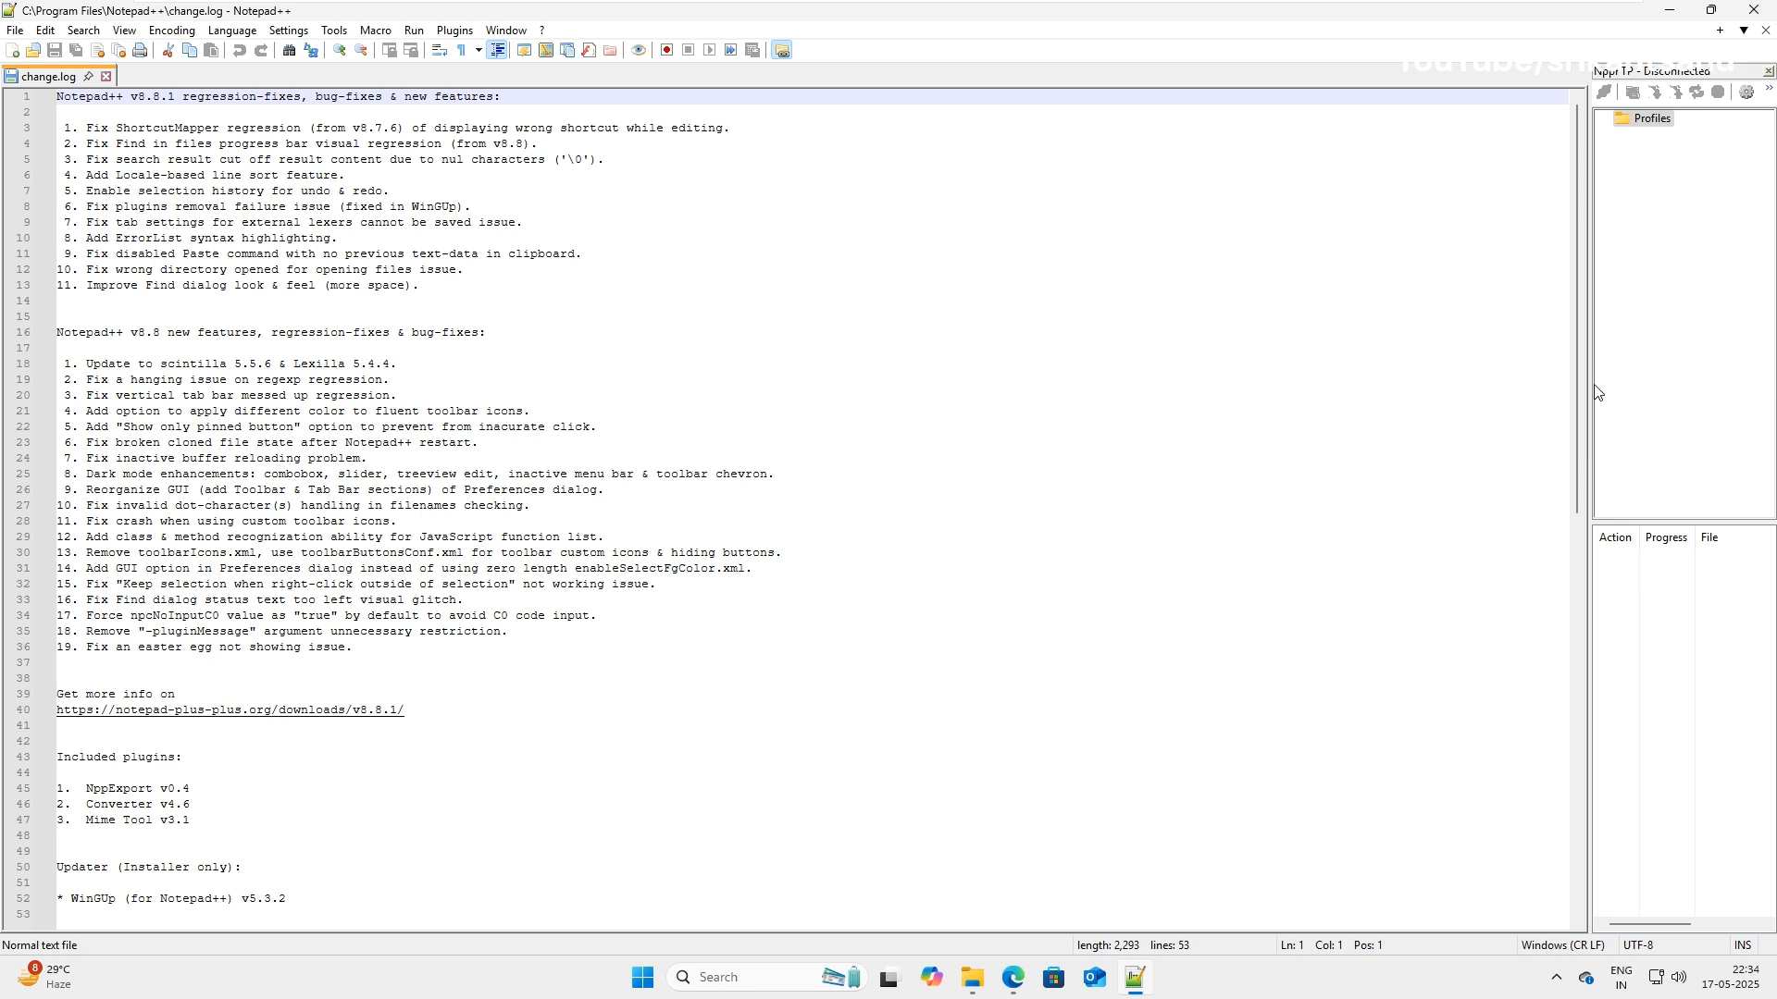
{"action": "left_click_drag", "start_coordinate": [1599, 393], "coordinate": [716, 396]}
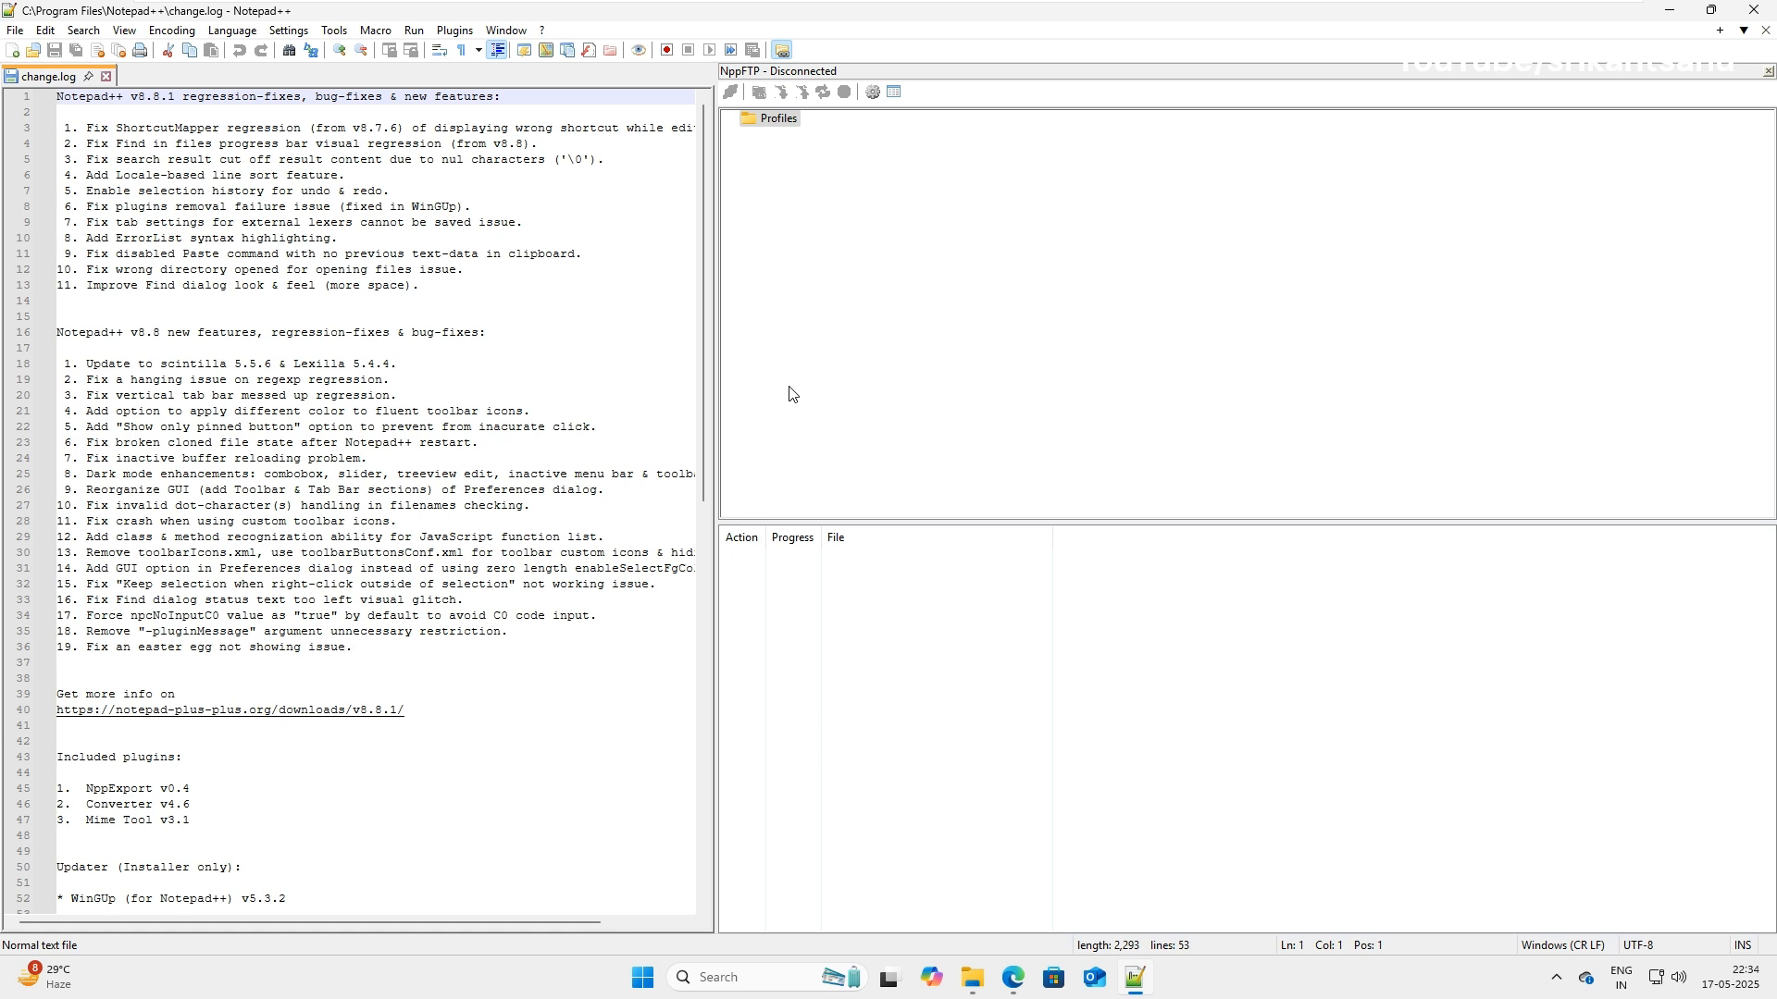
Add a new NppFTP connection profile named Mytestserver.
{"action": "left_click", "coordinate": [873, 93]}
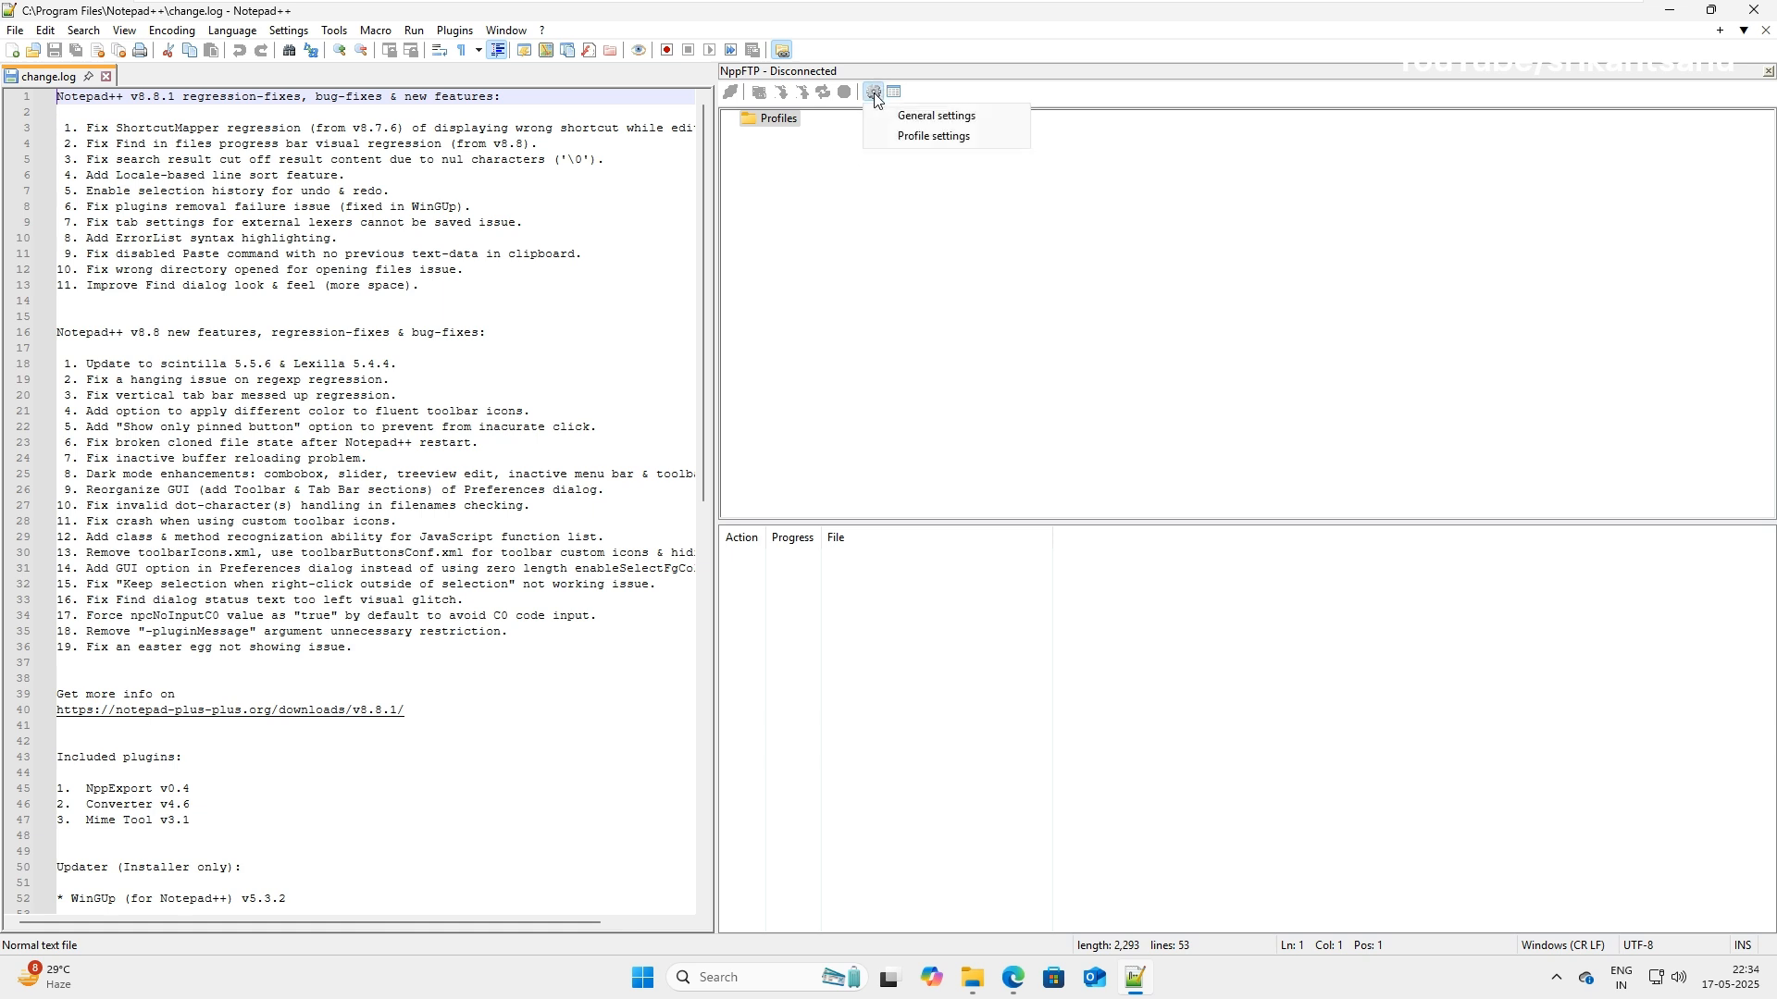
{"action": "left_click", "coordinate": [910, 137]}
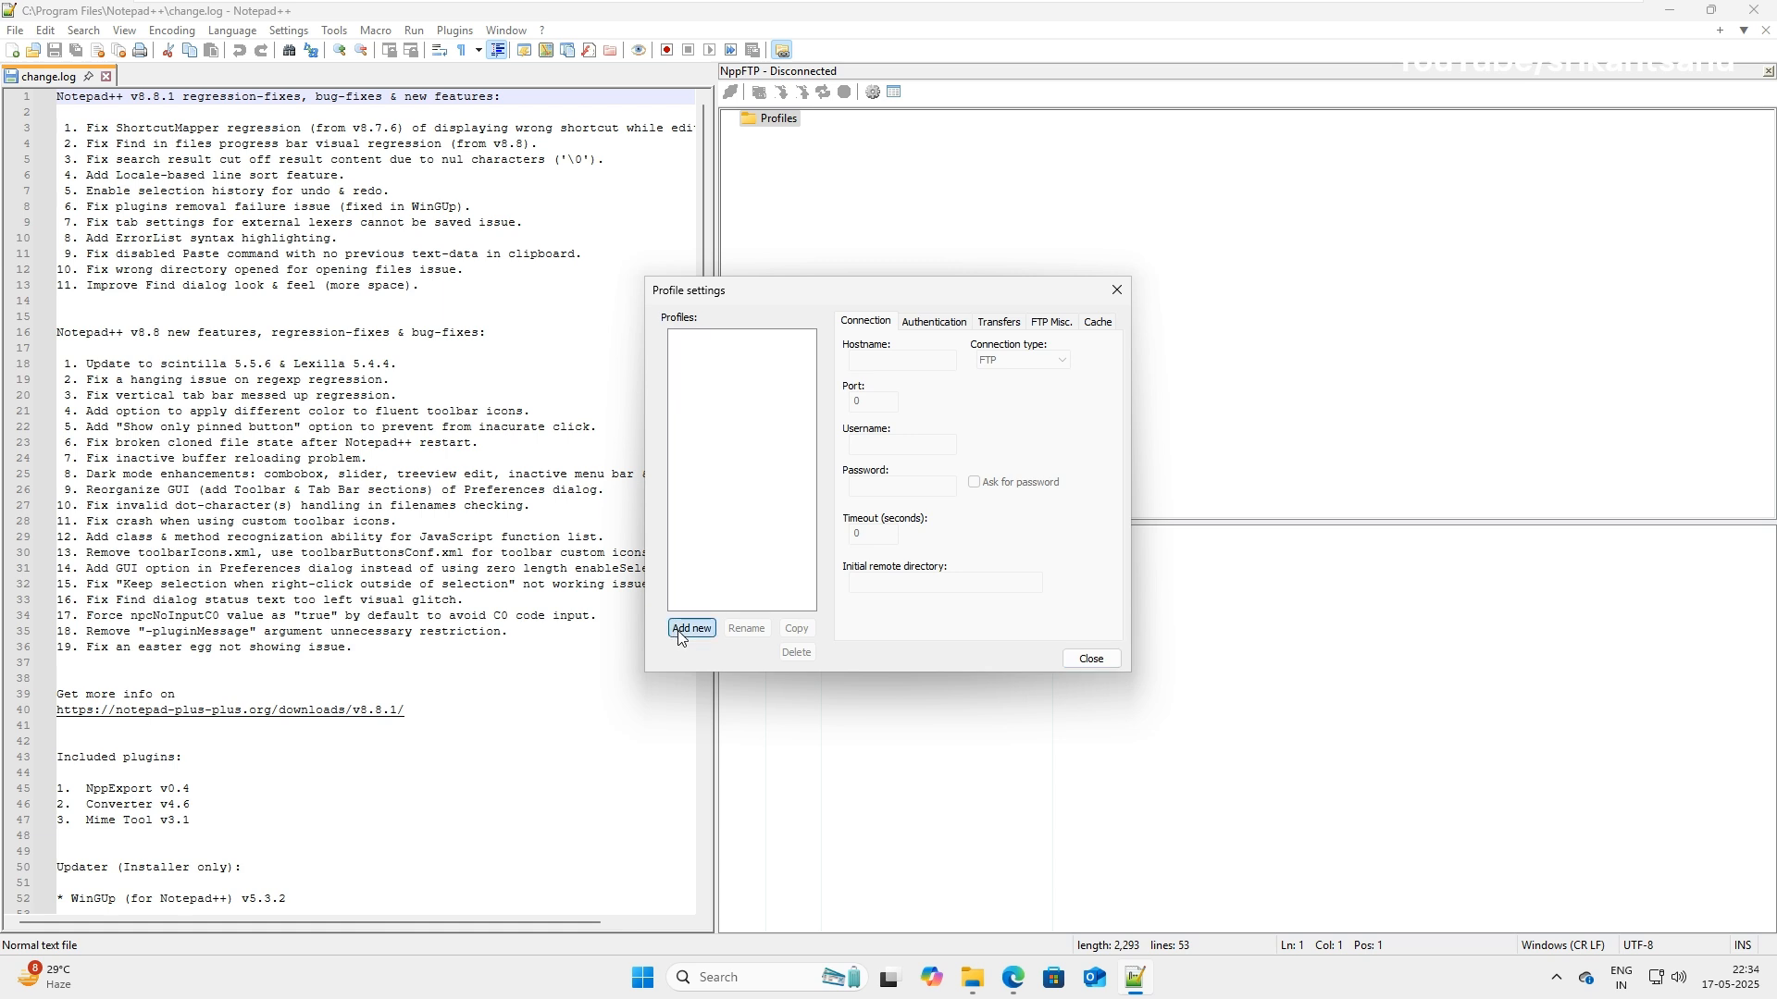
{"action": "left_click", "coordinate": [691, 629]}
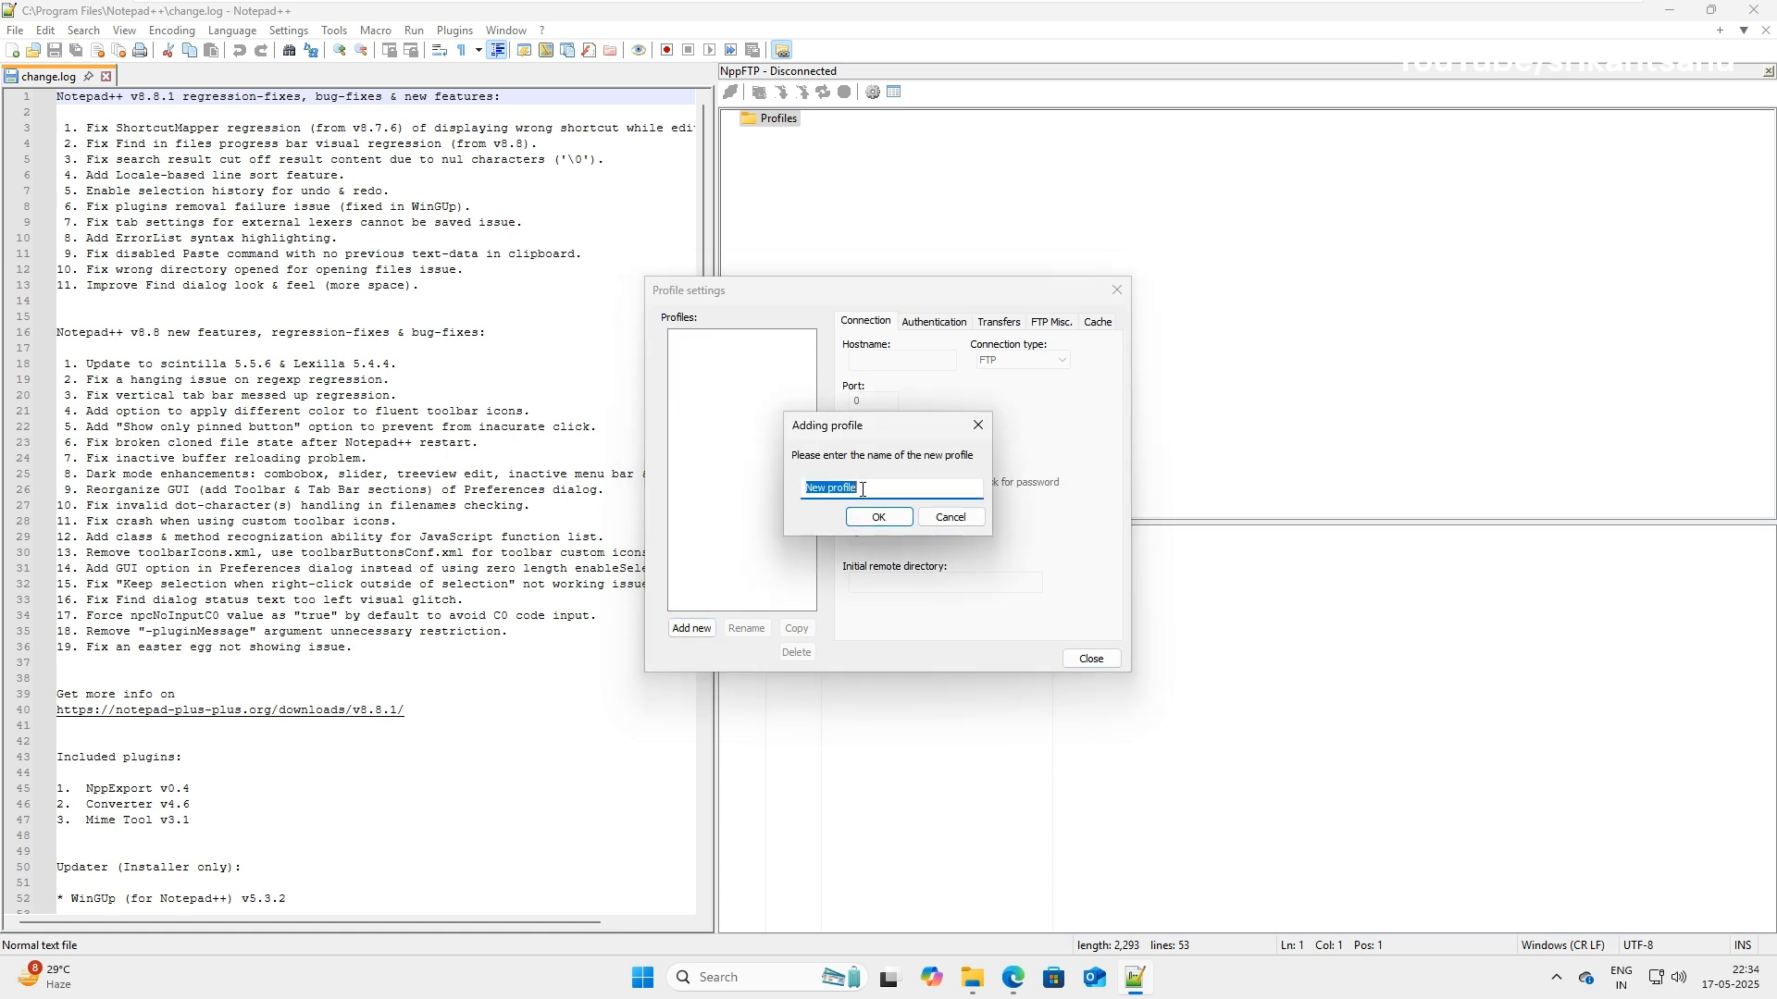
{"action": "type", "text": "Mytestserver"}
{"action": "left_click", "coordinate": [879, 516]}
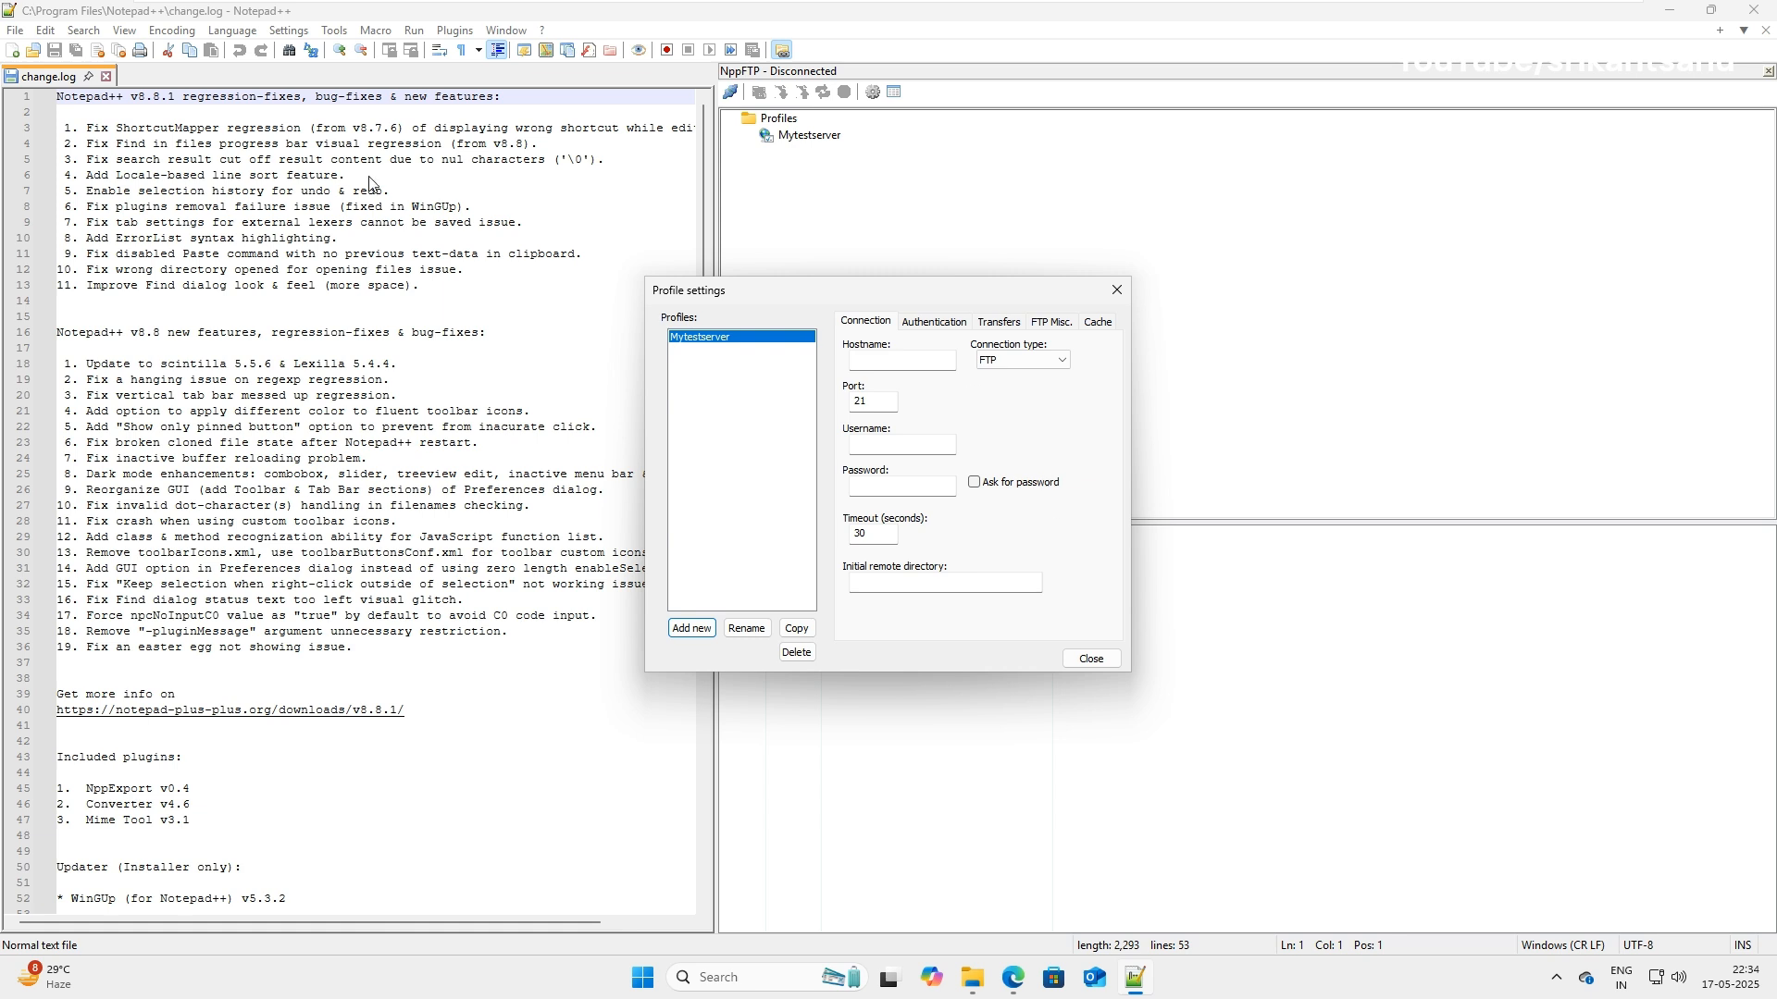
Enter the server's IP address as hostname and set the connection type to SFTP.
{"action": "left_click", "coordinate": [909, 359]}
{"action": "type", "text": "68.185.129.5"}
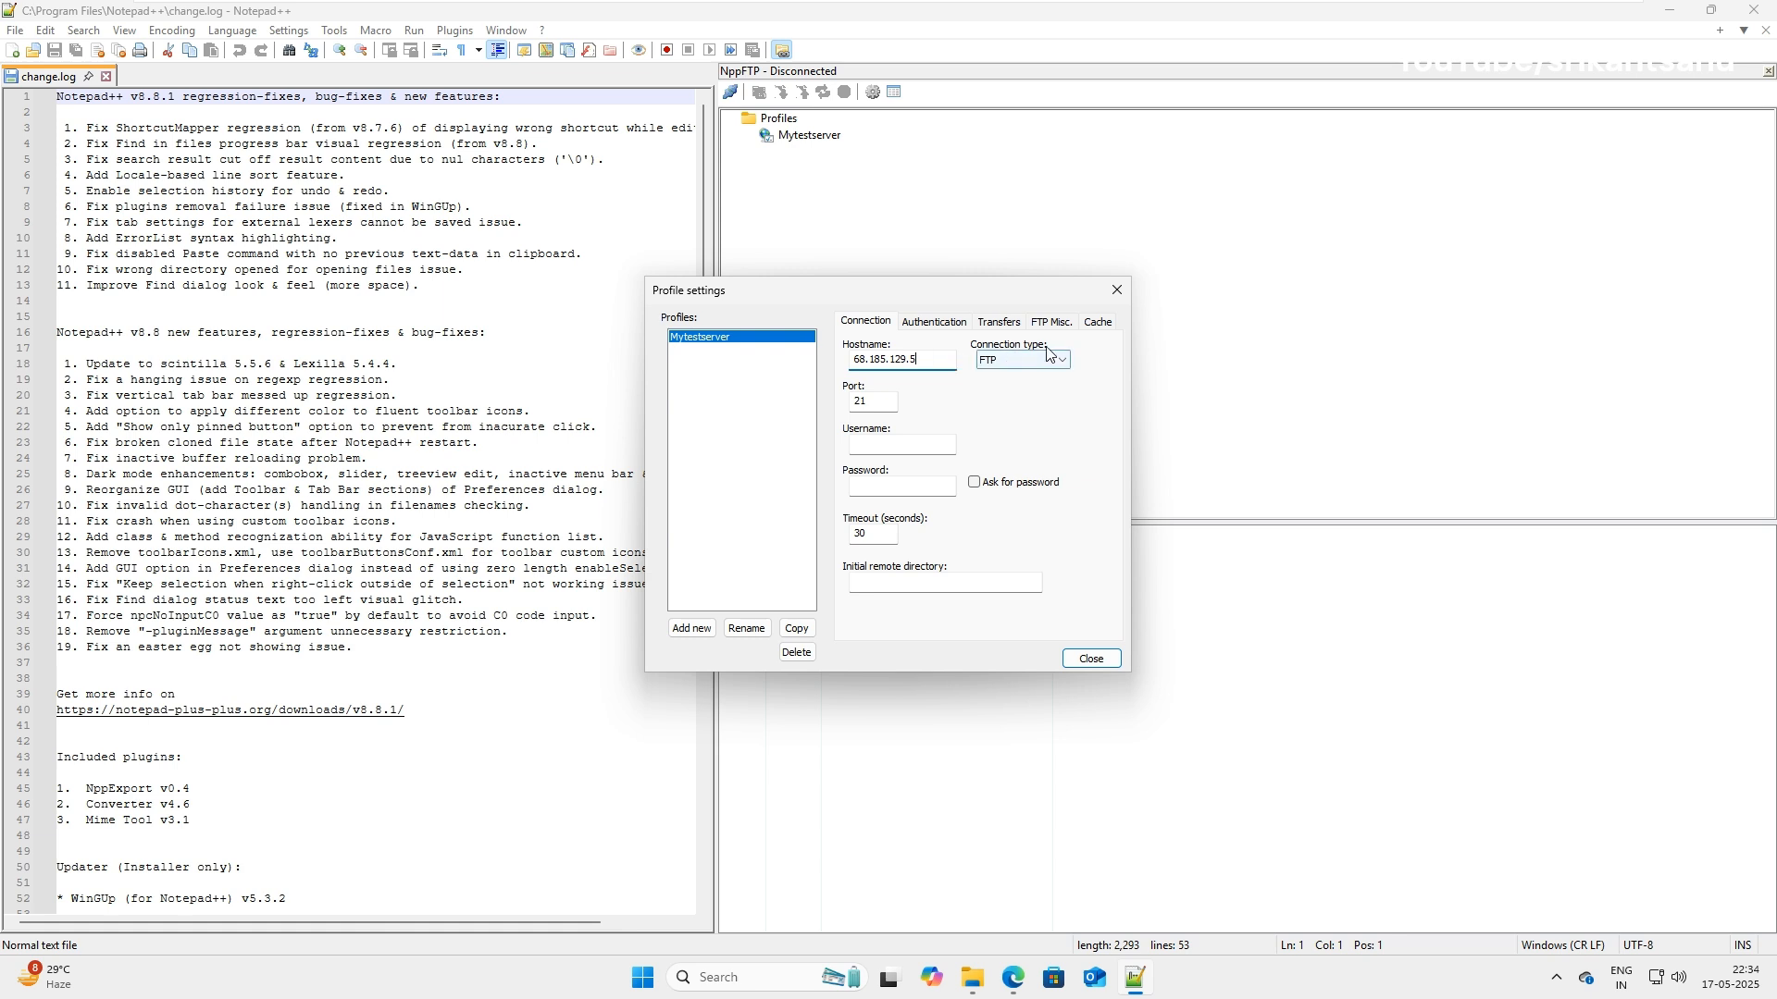
{"action": "left_click", "coordinate": [1009, 360]}
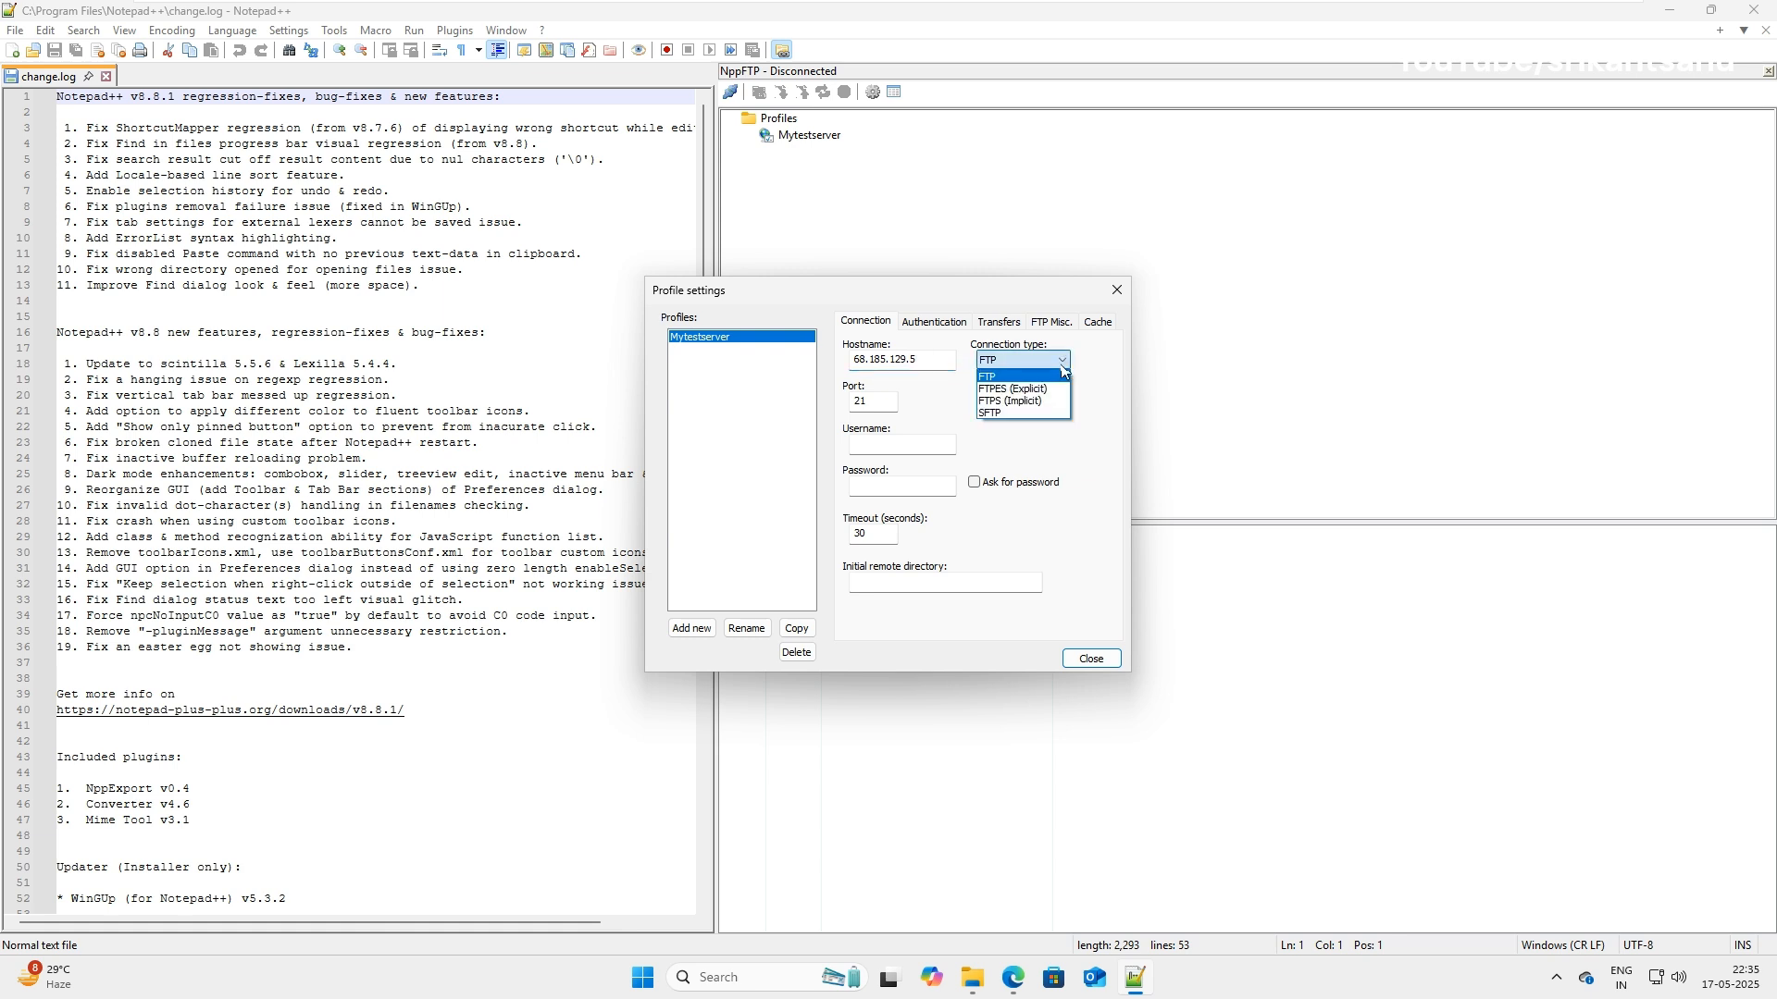
{"action": "left_click", "coordinate": [1015, 414]}
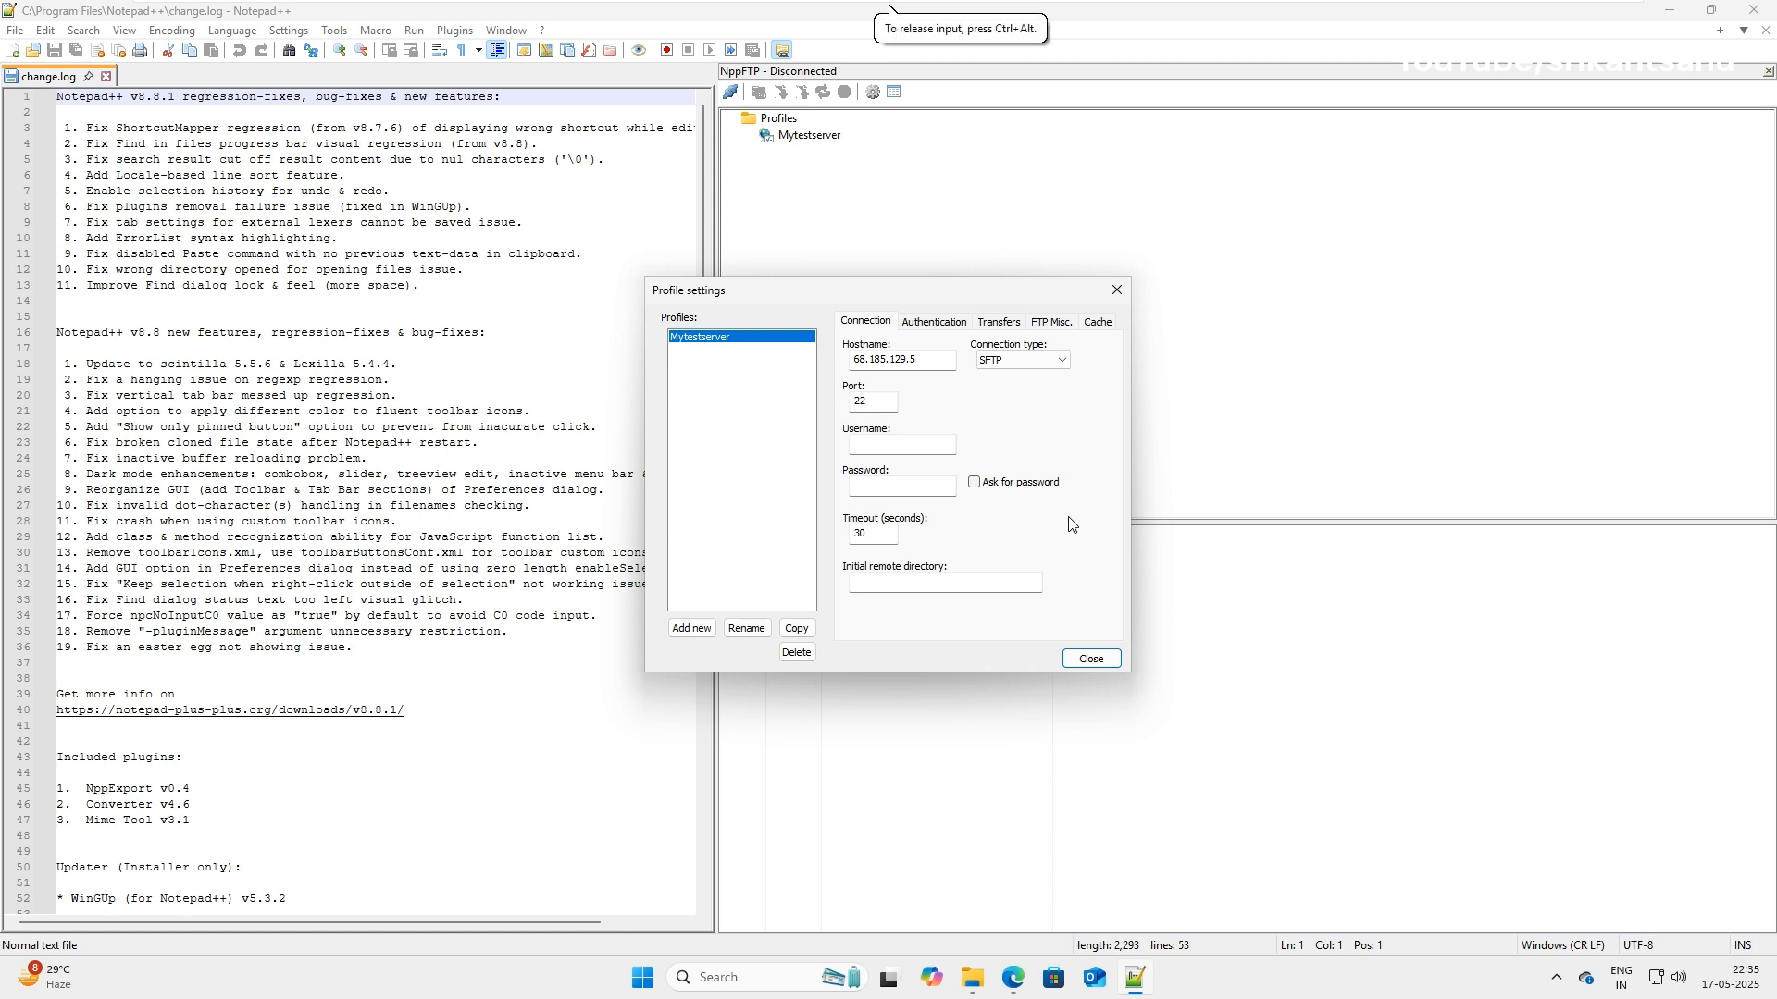
Fill in the login username and password, then close the profile settings.
{"action": "left_click", "coordinate": [923, 448]}
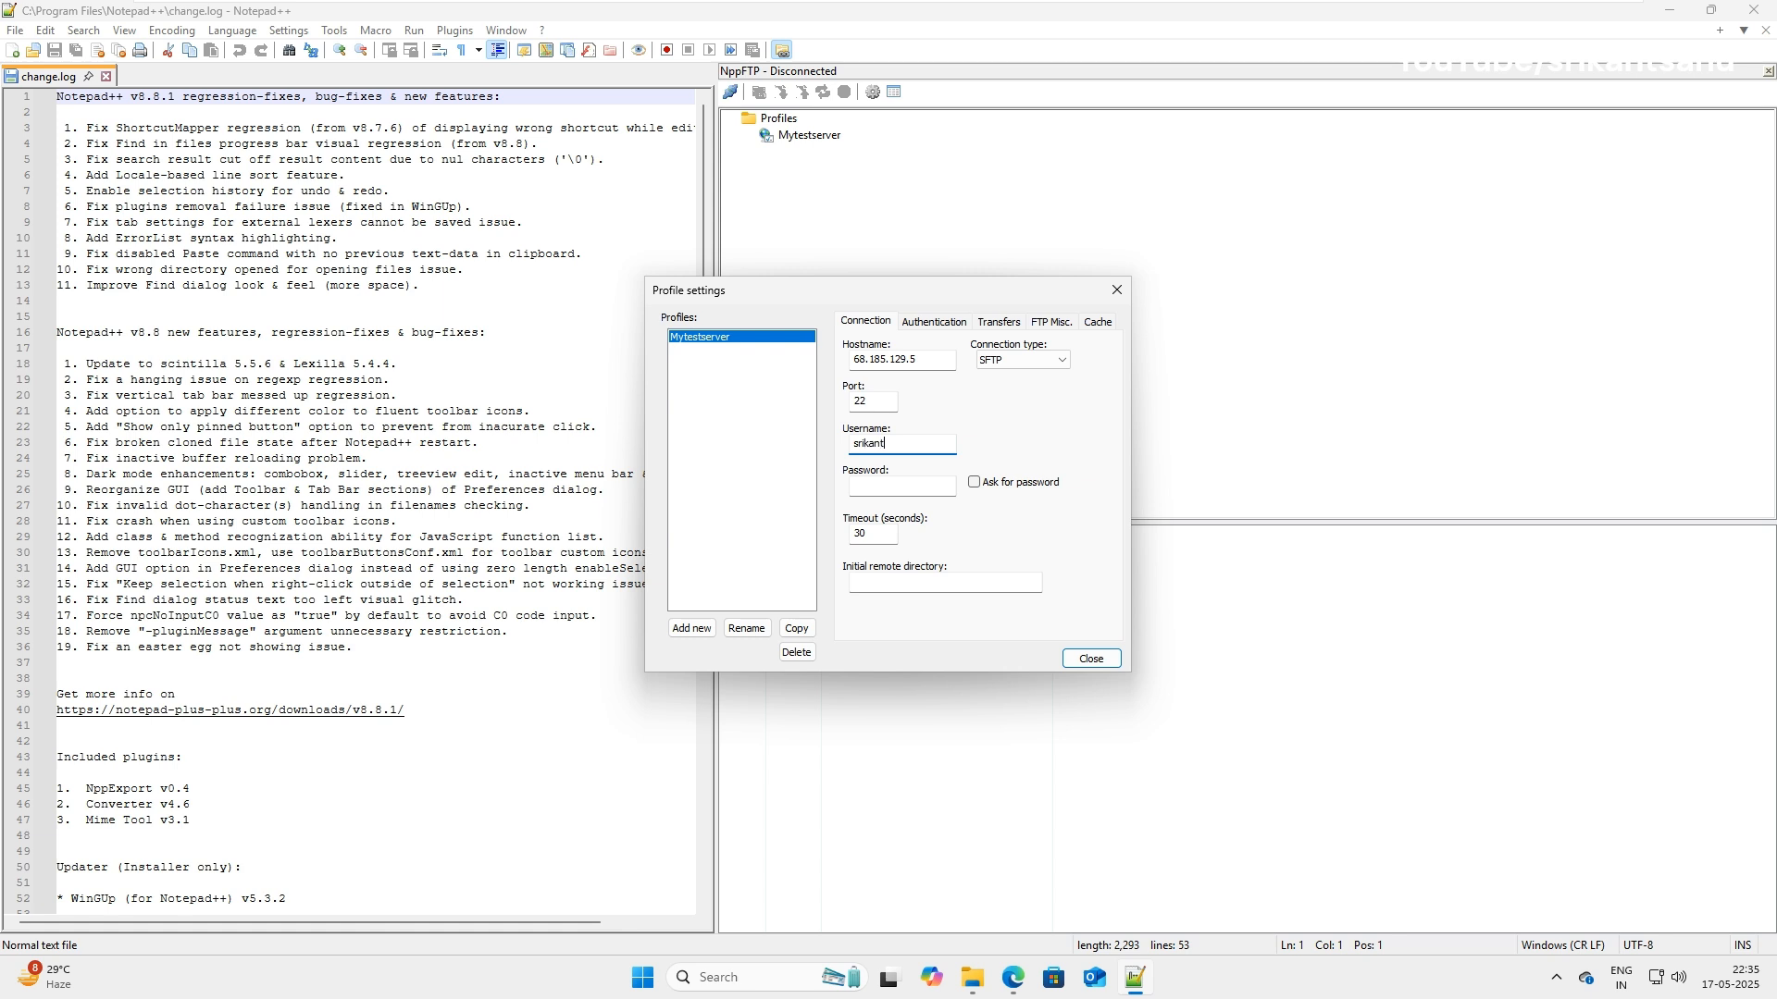
{"action": "left_click", "coordinate": [917, 480]}
{"action": "type", "text": "•"}
{"action": "type", "text": "••"}
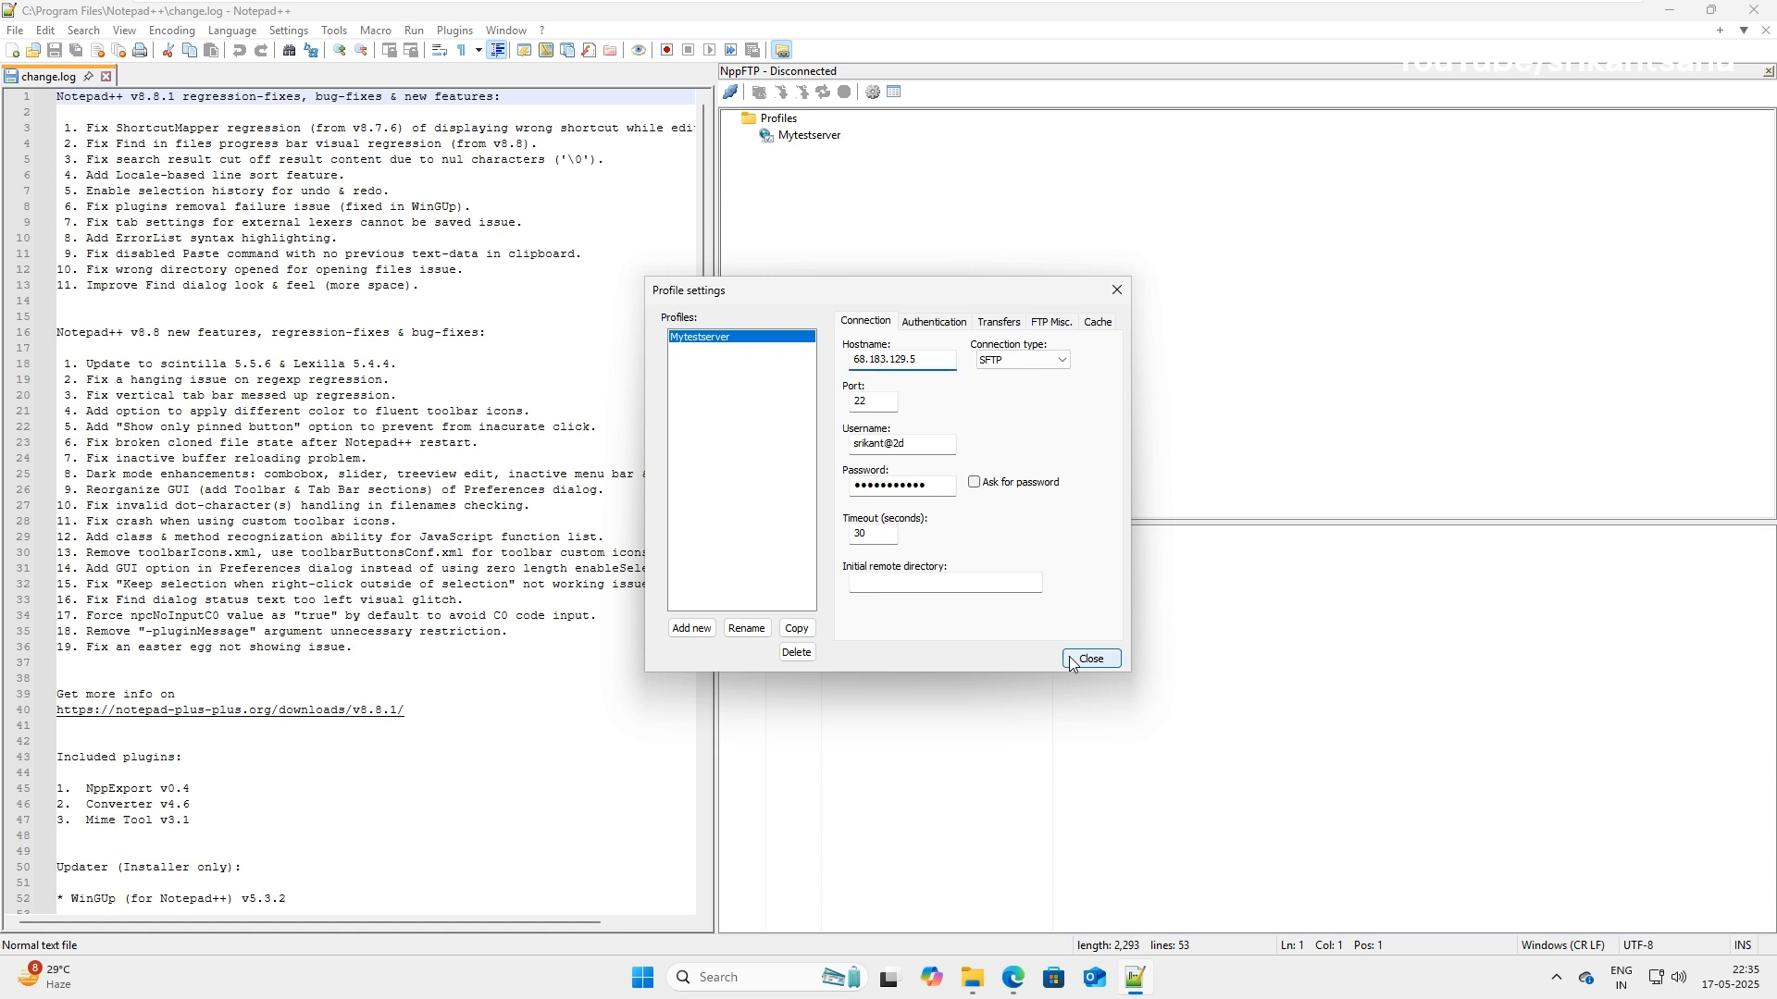
{"action": "left_click", "coordinate": [1090, 659]}
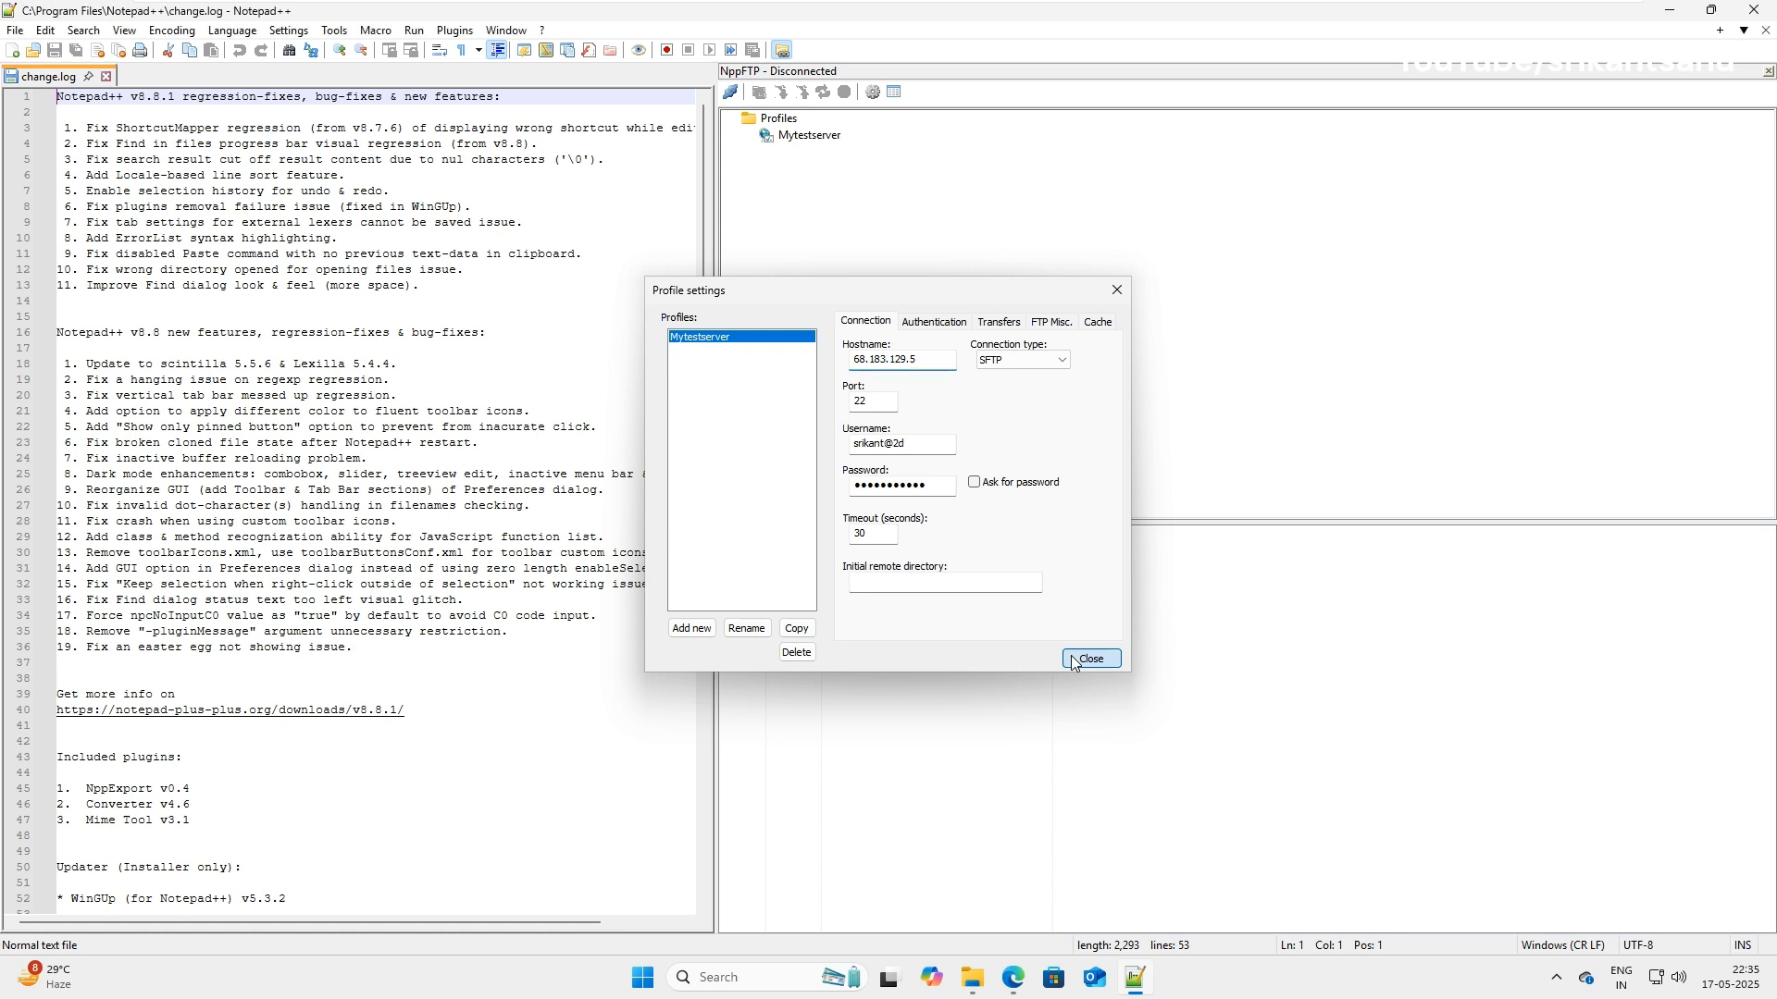
Connect to the Mytestserver profile and accept the server's host key.
{"action": "left_click", "coordinate": [782, 120]}
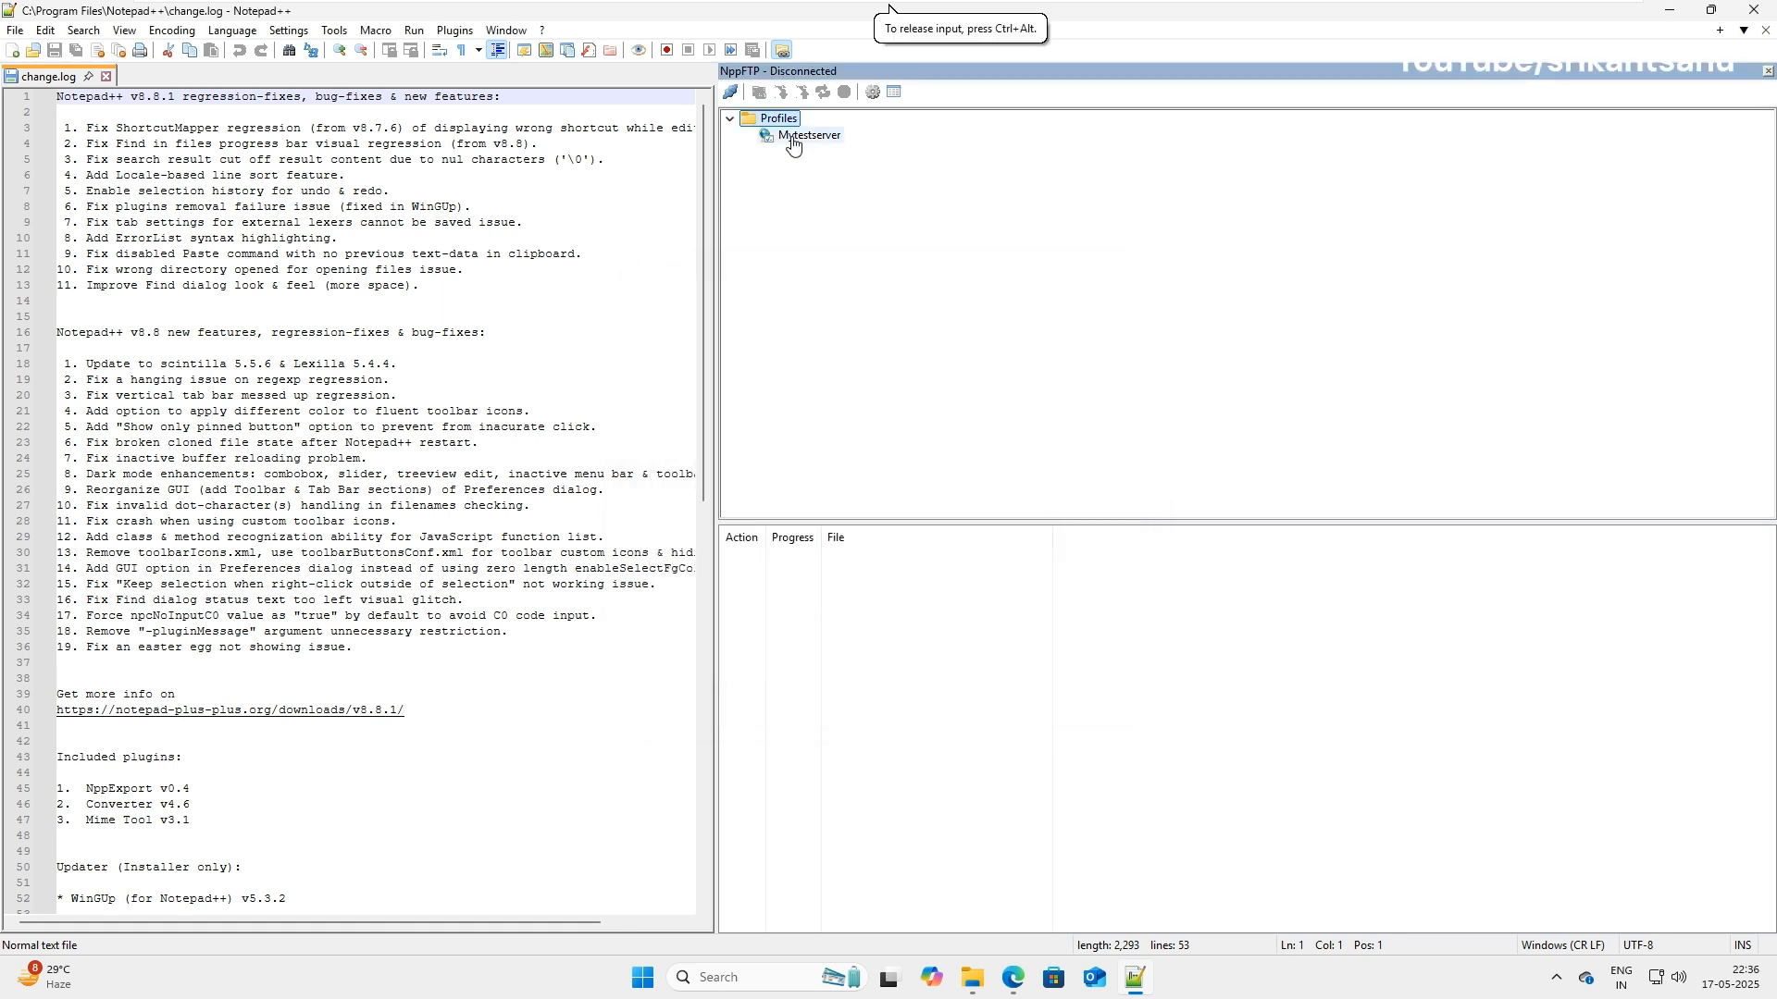
{"action": "right_click", "coordinate": [792, 143]}
{"action": "left_click", "coordinate": [853, 149]}
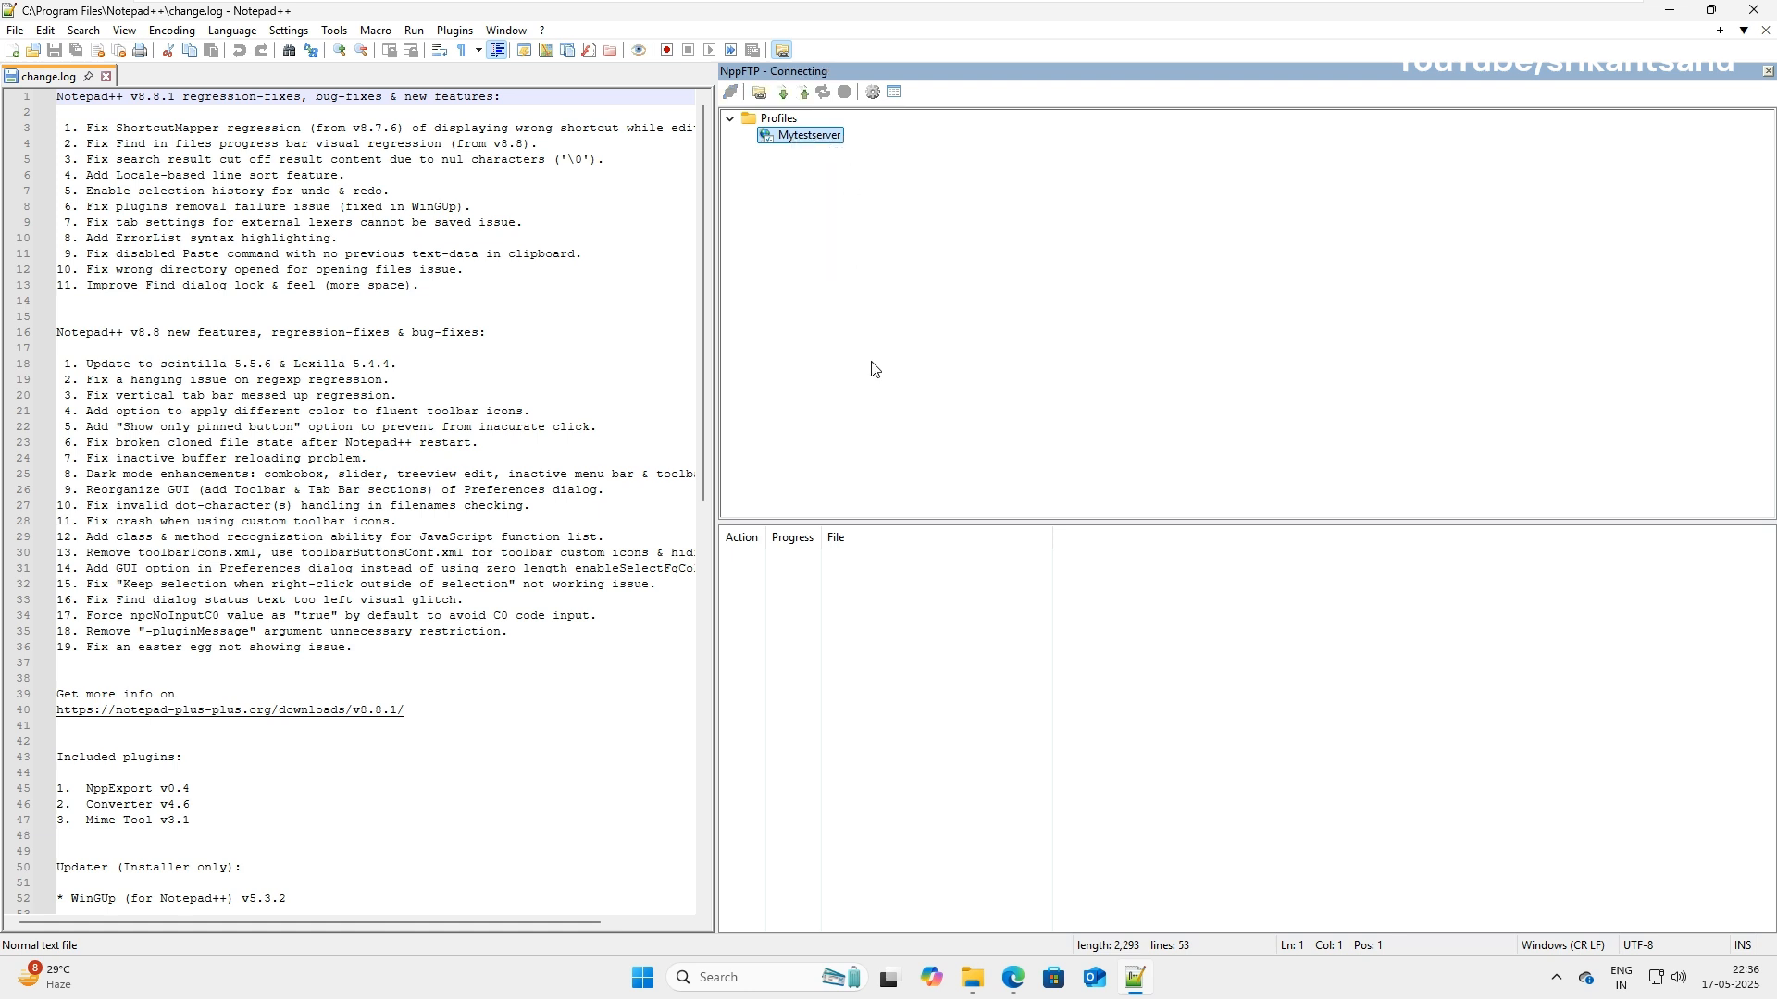
{"action": "left_click", "coordinate": [946, 552]}
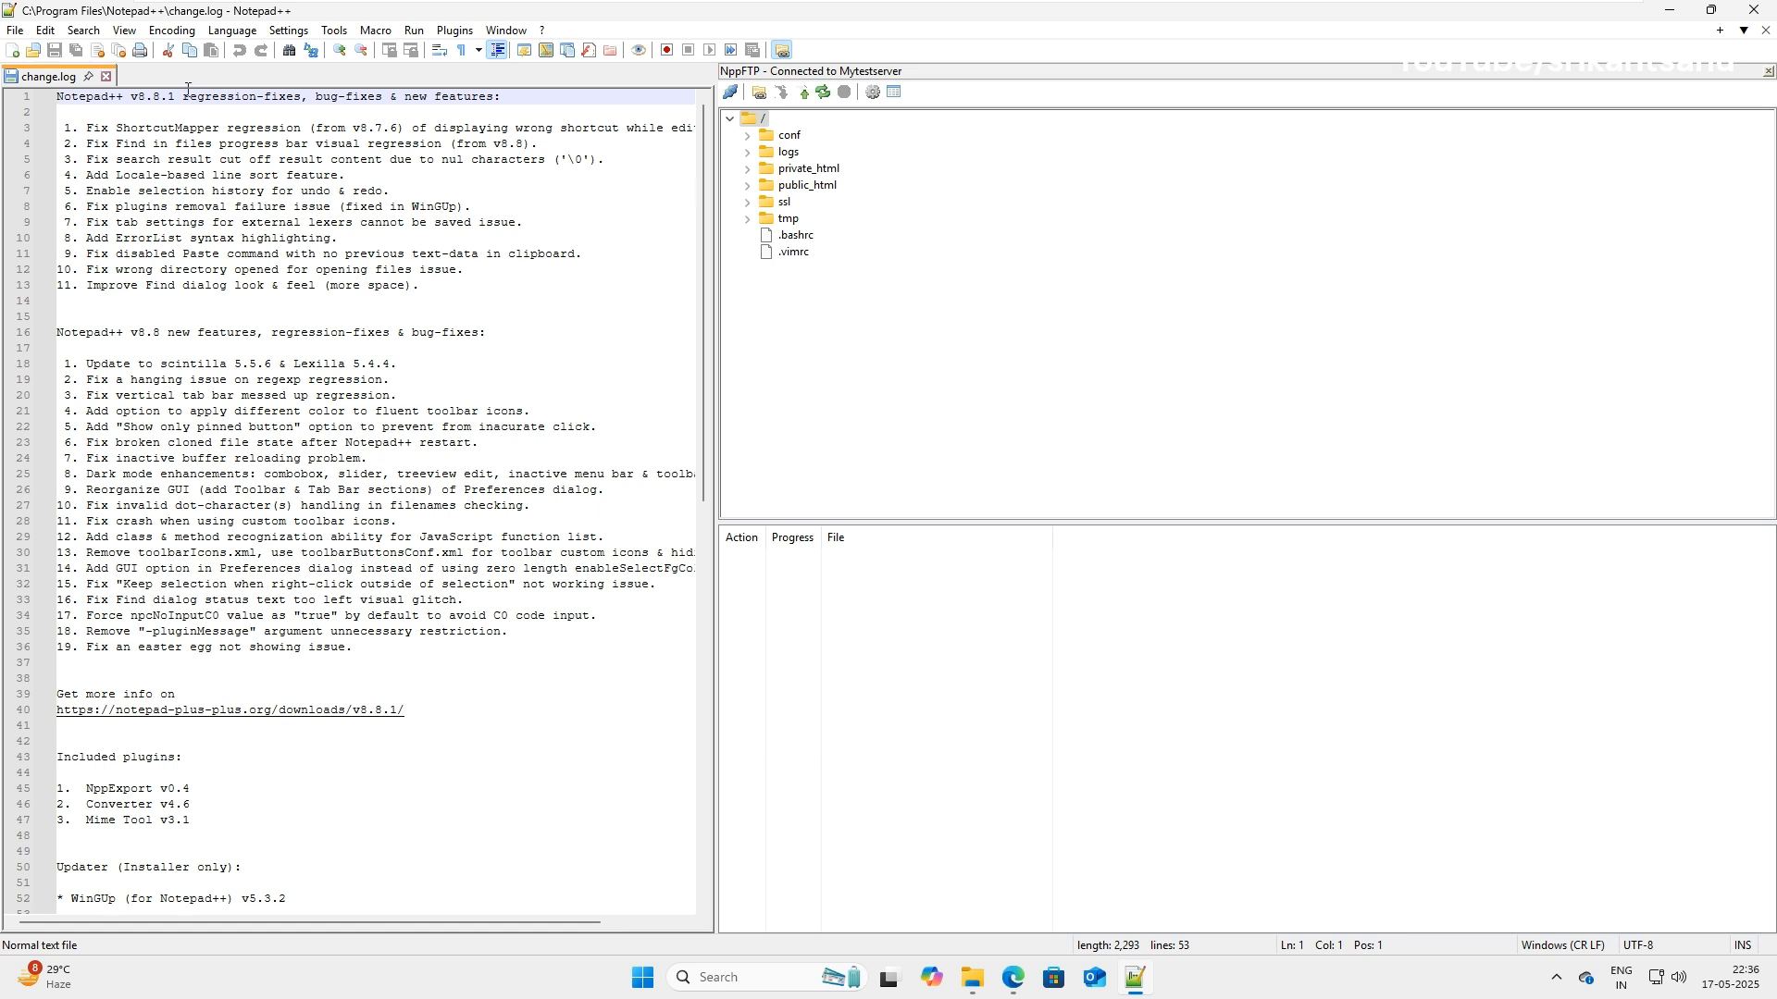
Close change.log and expand the server's public_html folder to list its WordPress files.
{"action": "left_click", "coordinate": [106, 76]}
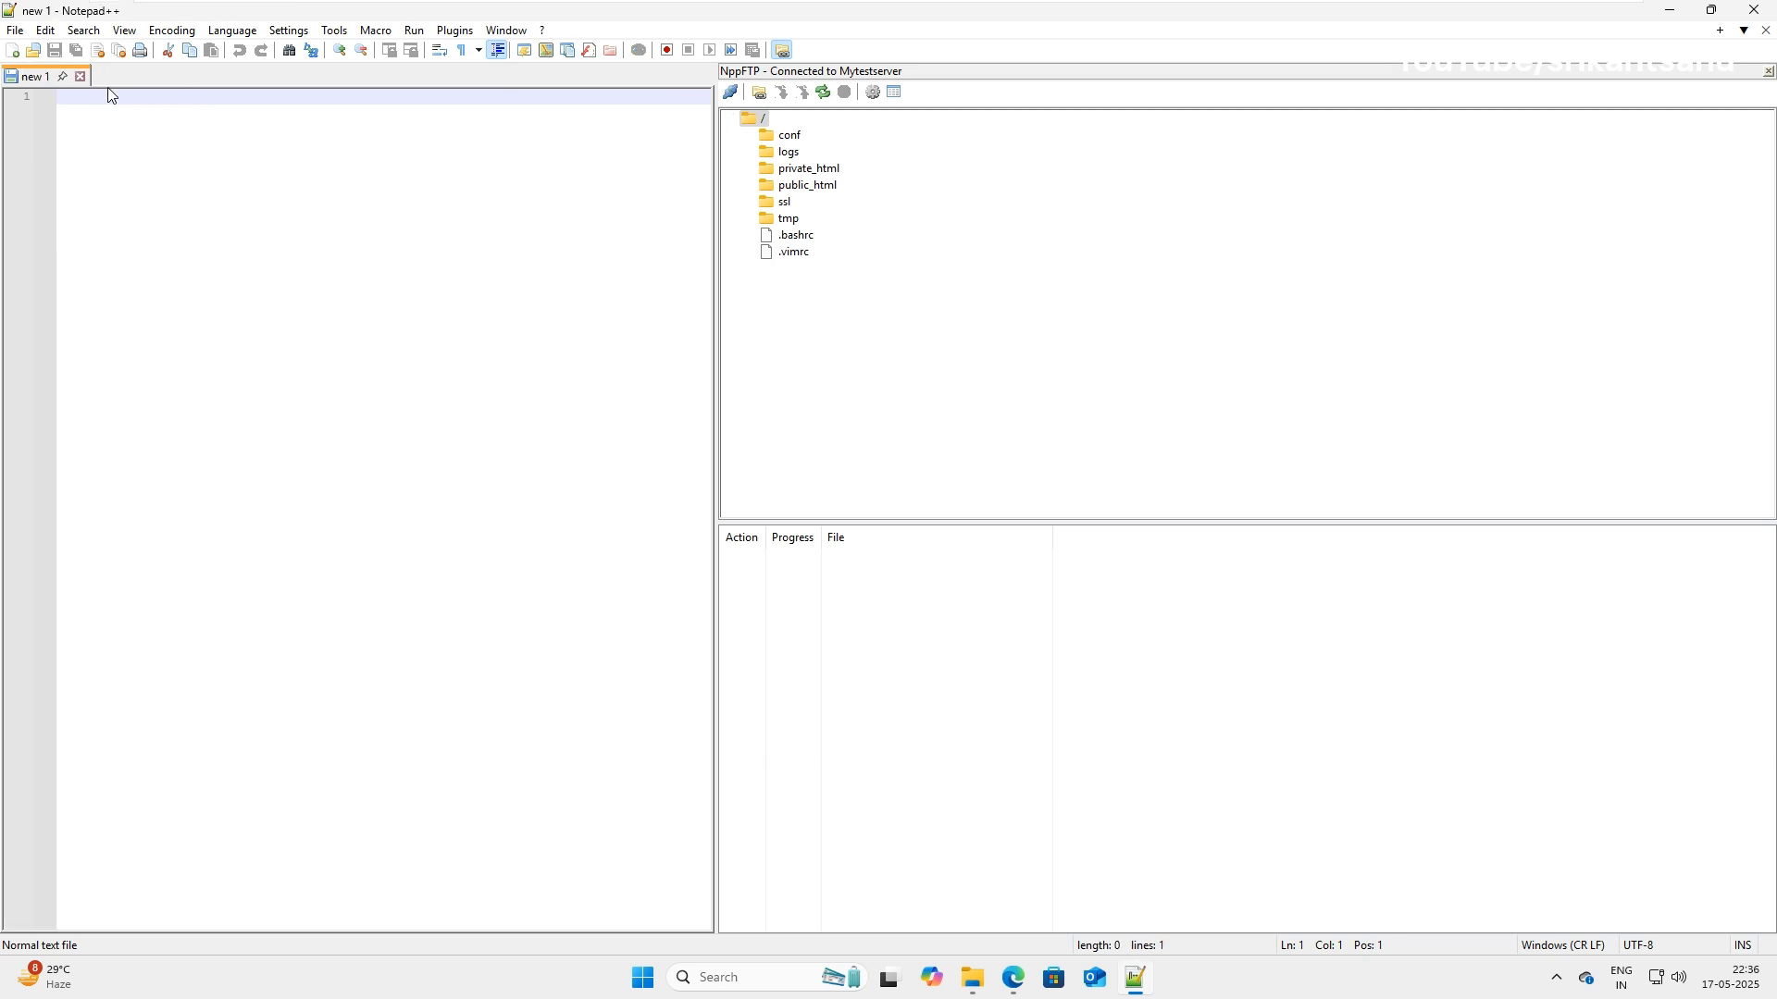
{"action": "left_click", "coordinate": [749, 186]}
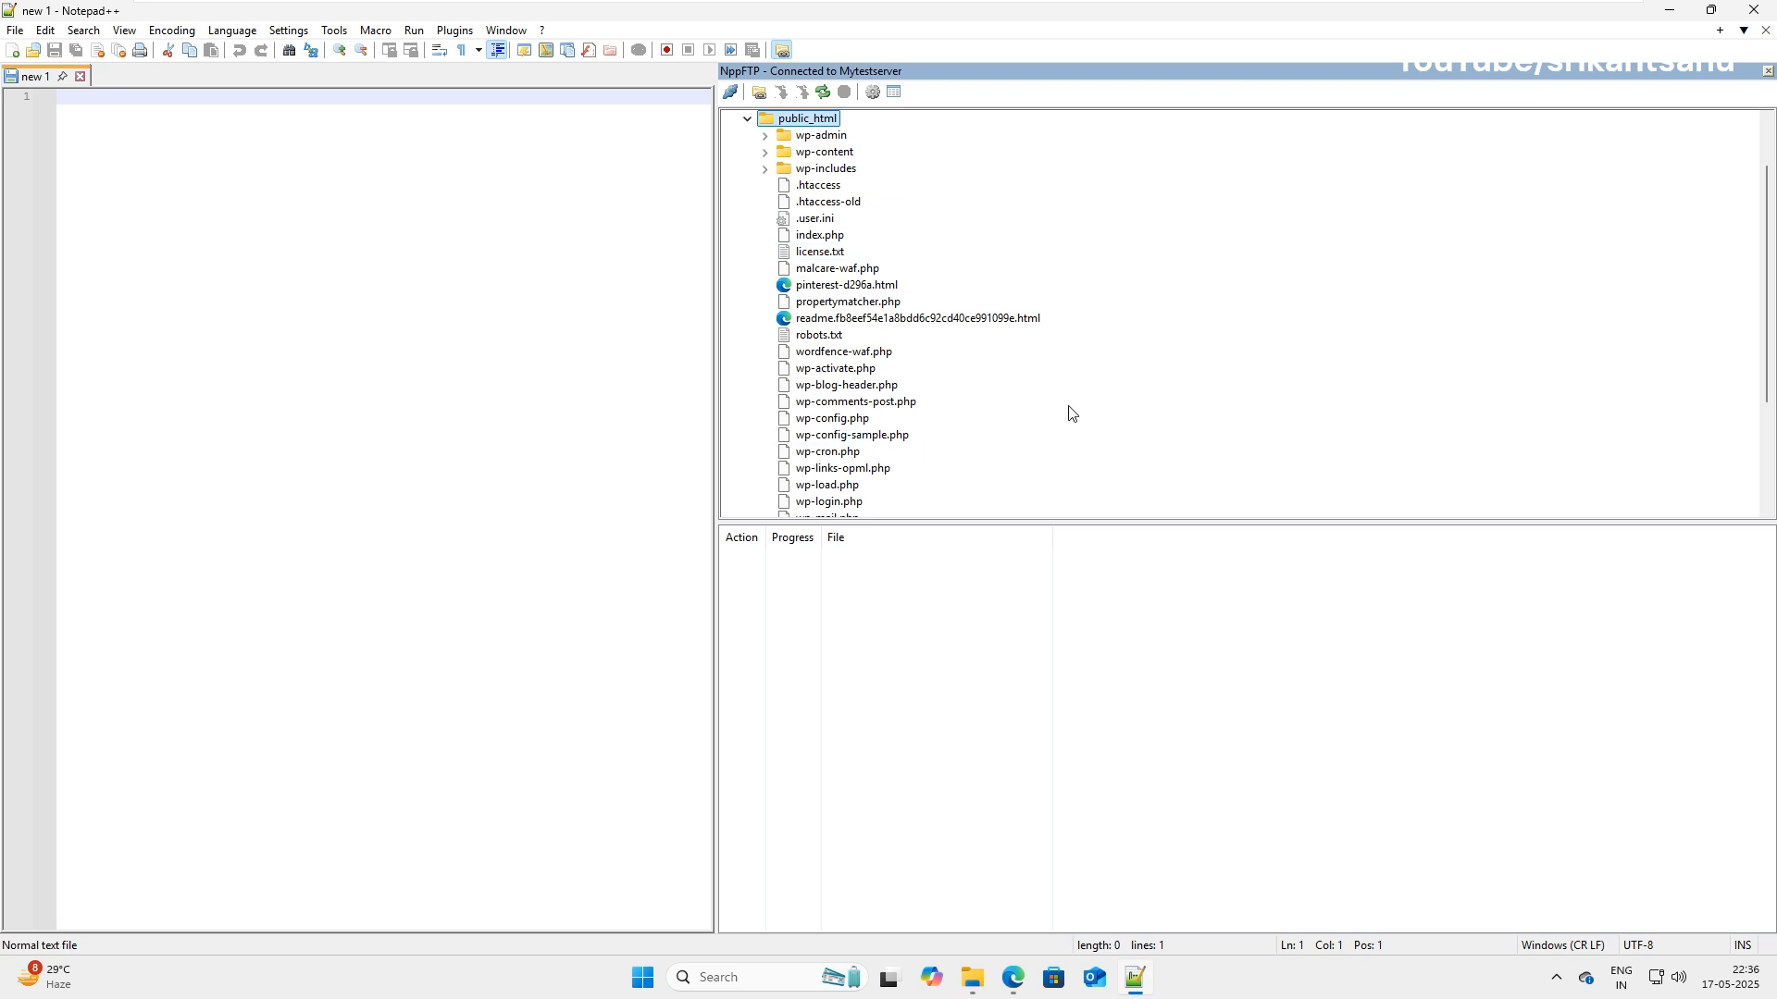
{"action": "scroll", "coordinate": [984, 427], "scroll_direction": "down", "scroll_amount": 3}
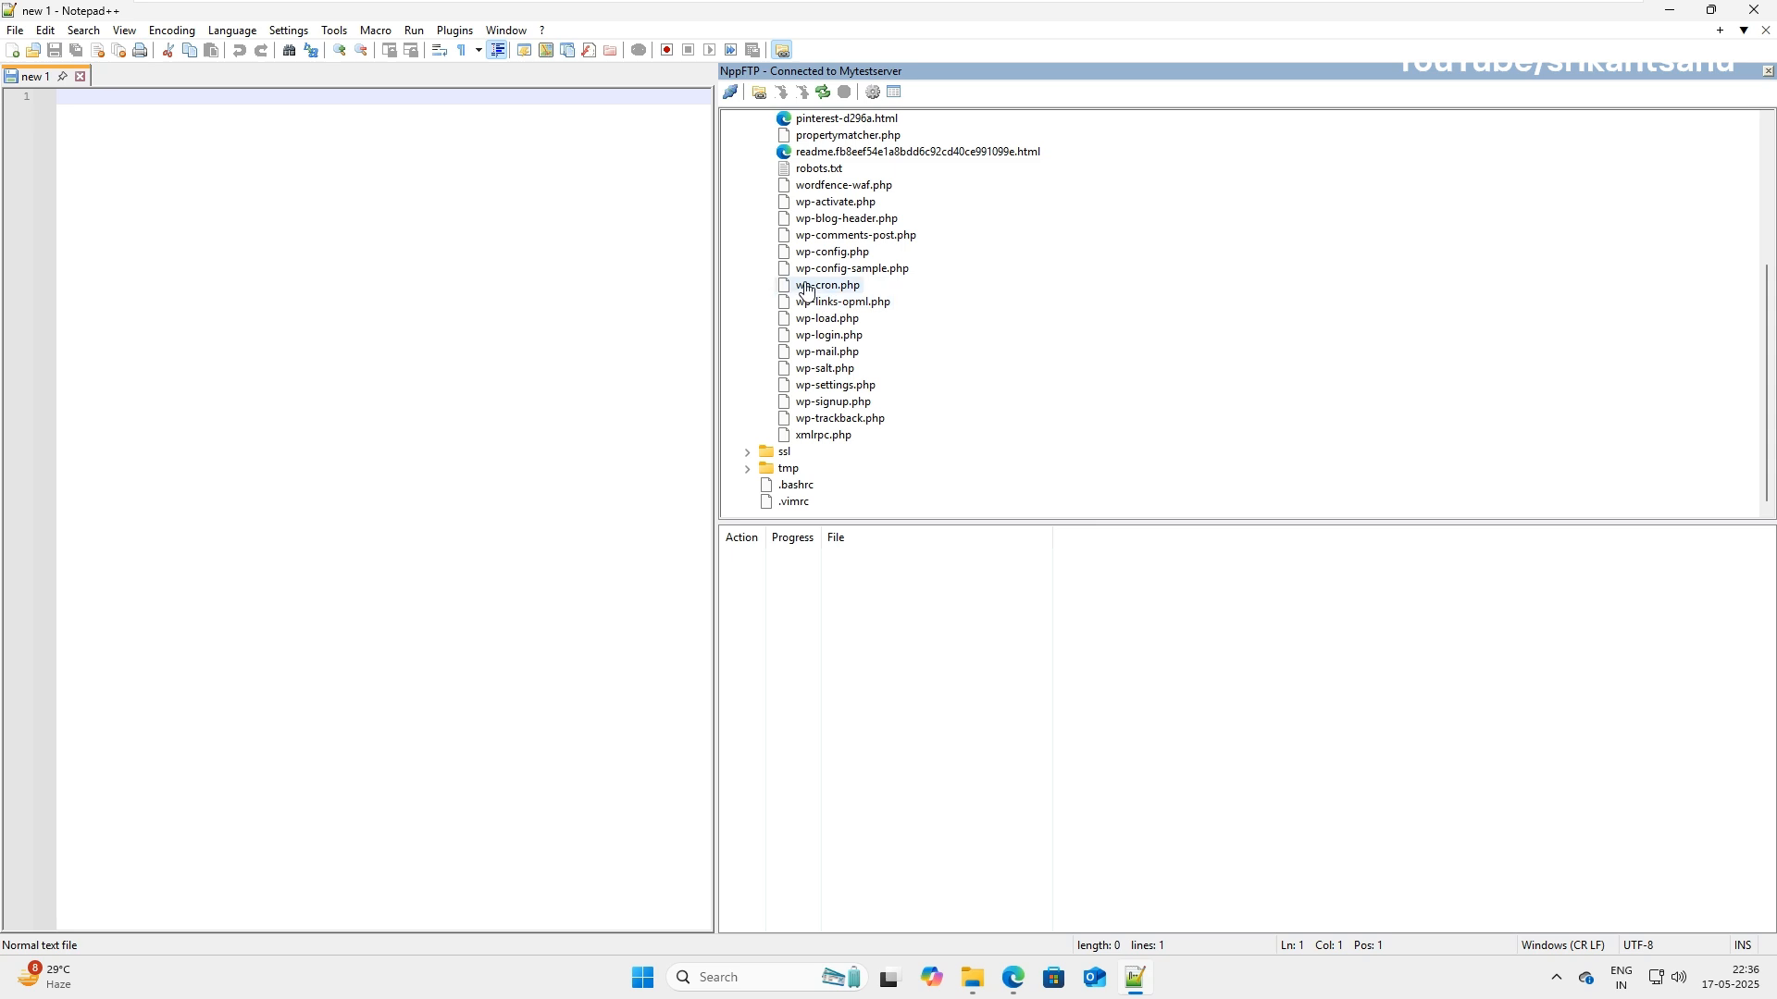
Open wp-config-sample.php from public_html, then view context options for it and the wp-includes folder.
{"action": "double_click", "coordinate": [849, 270]}
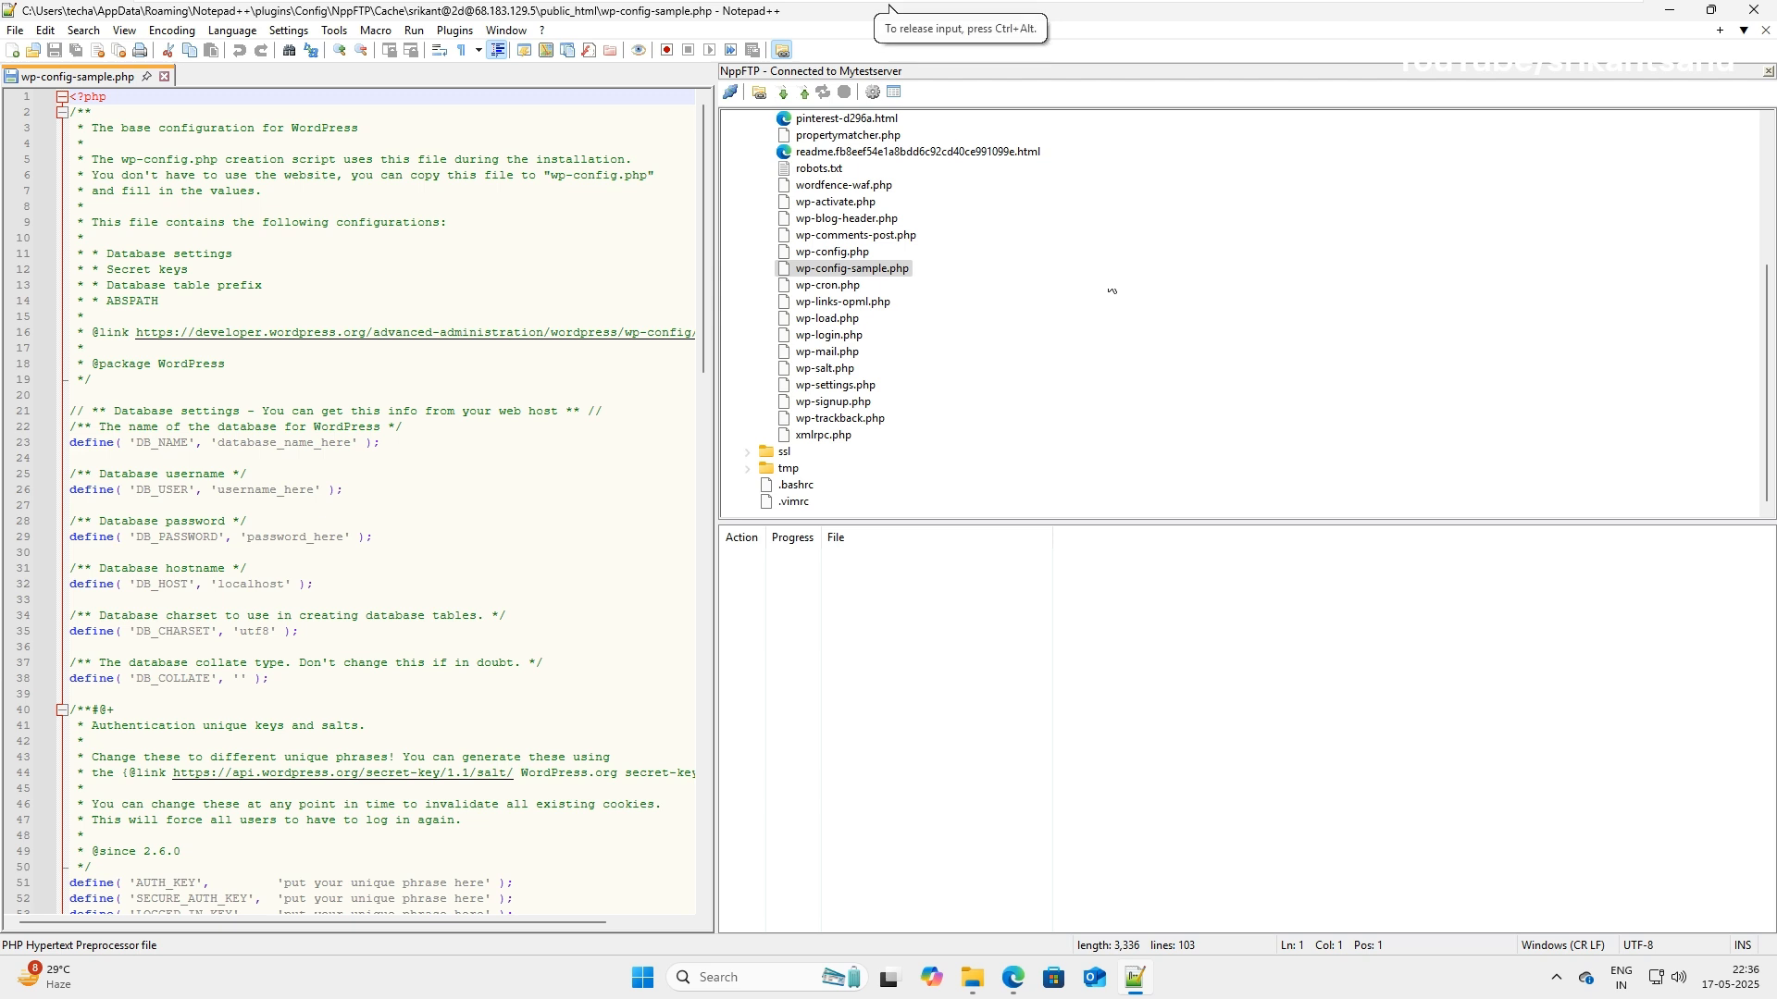
{"action": "right_click", "coordinate": [808, 275]}
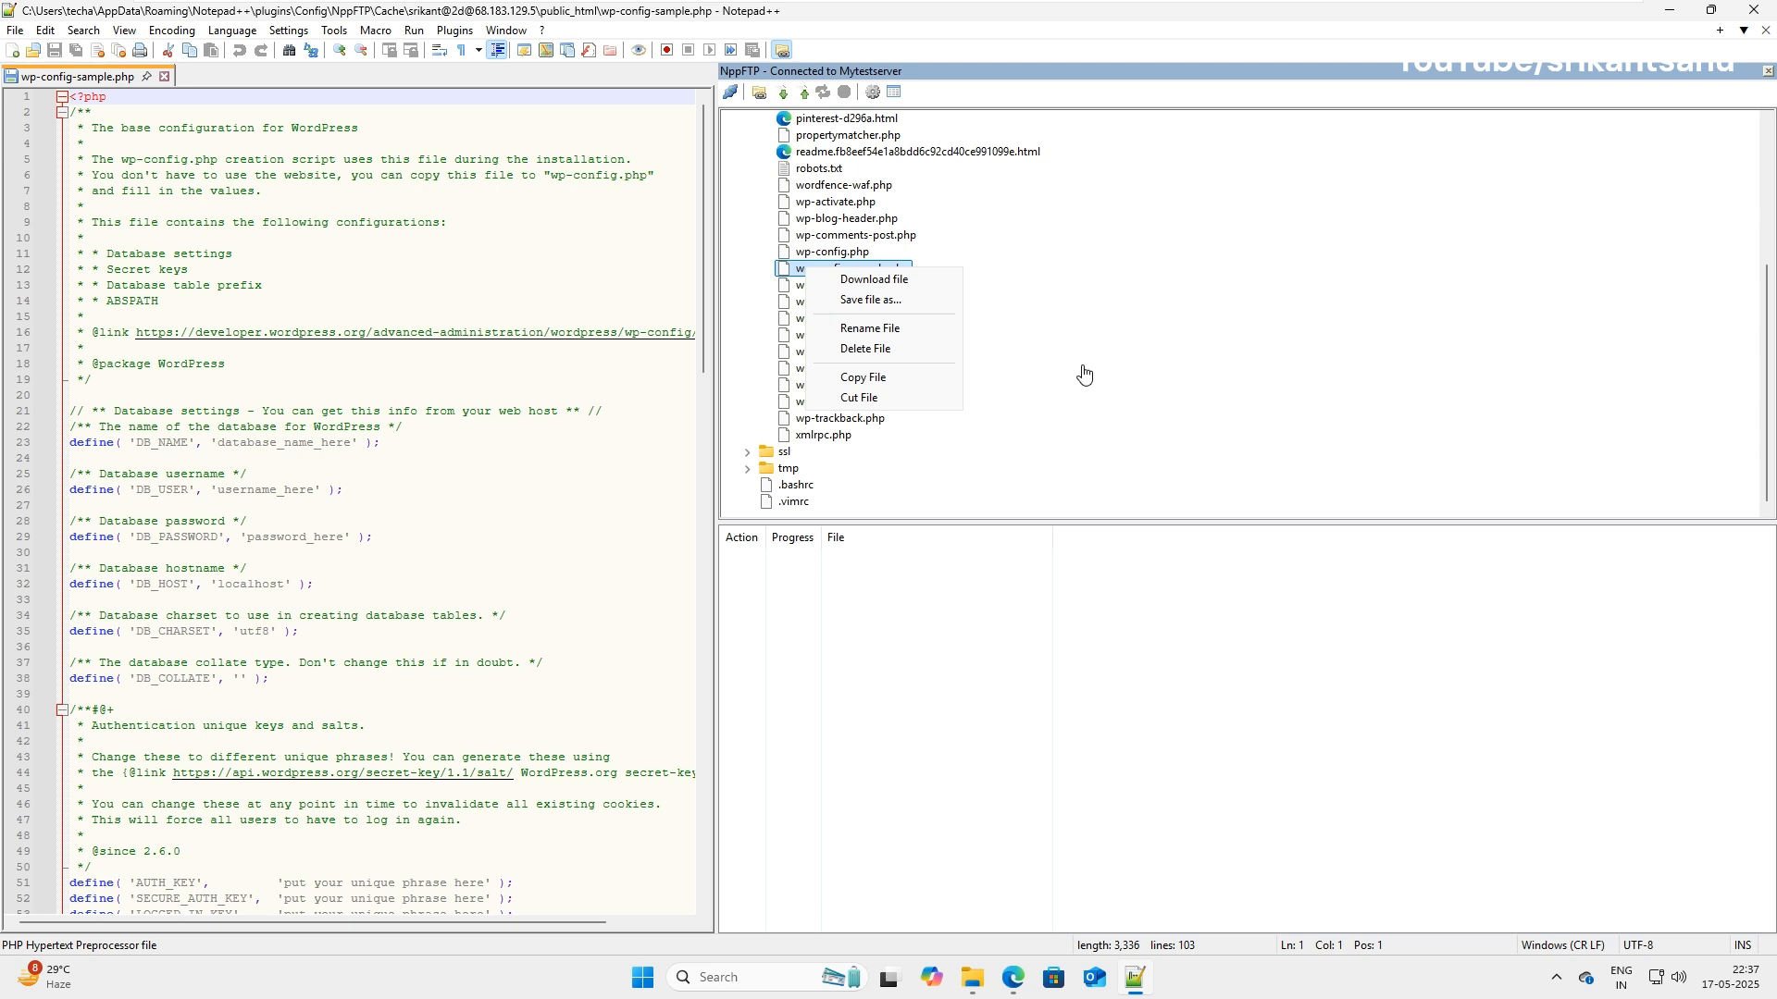
{"action": "left_click", "coordinate": [1069, 421]}
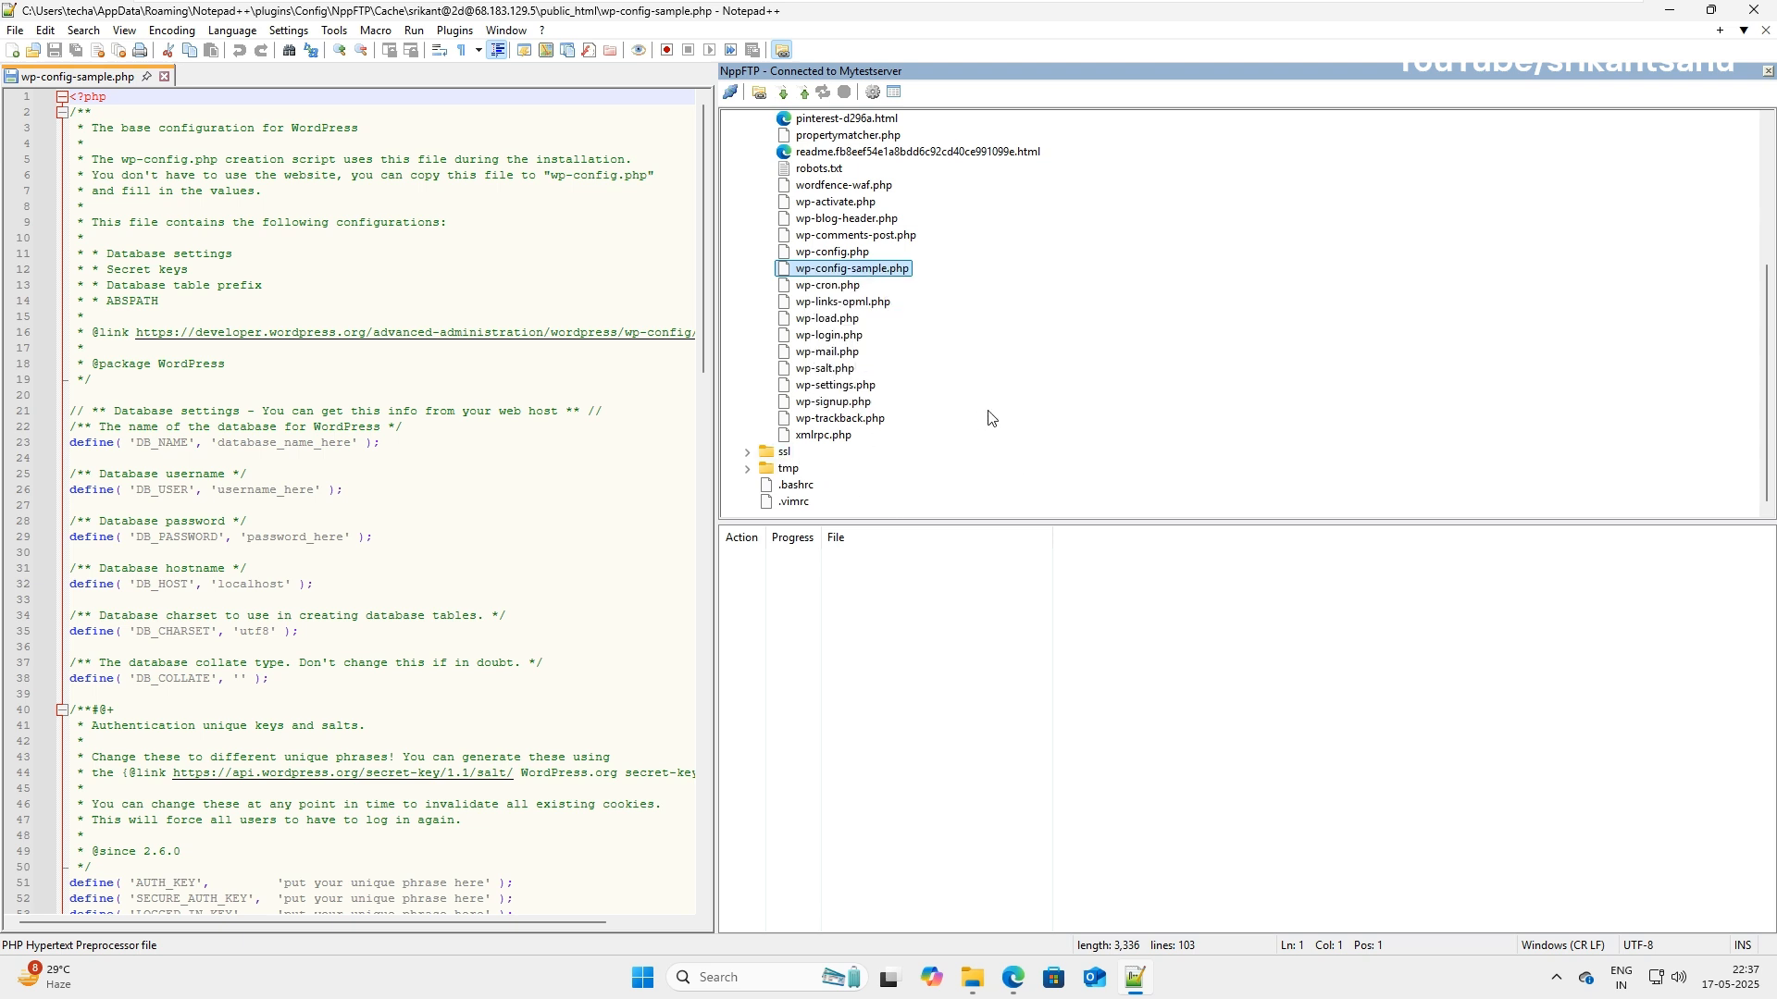
{"action": "scroll", "coordinate": [988, 417], "scroll_direction": "up", "scroll_amount": 5}
{"action": "right_click", "coordinate": [820, 236]}
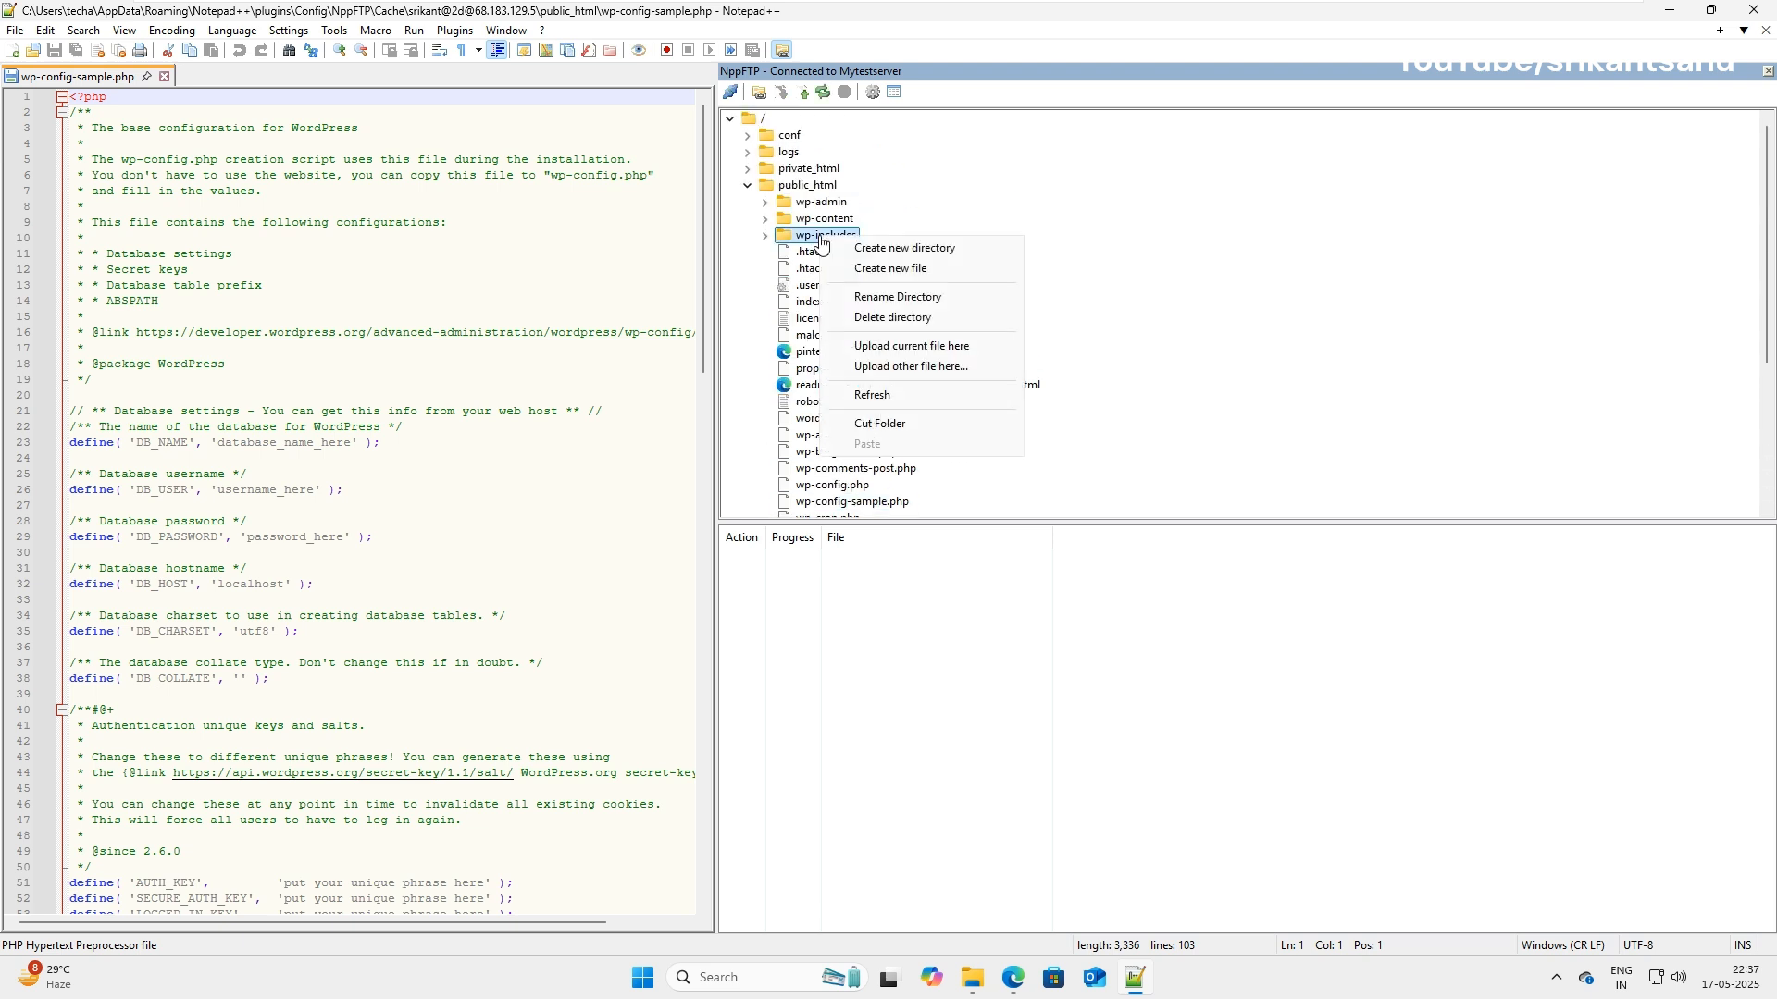